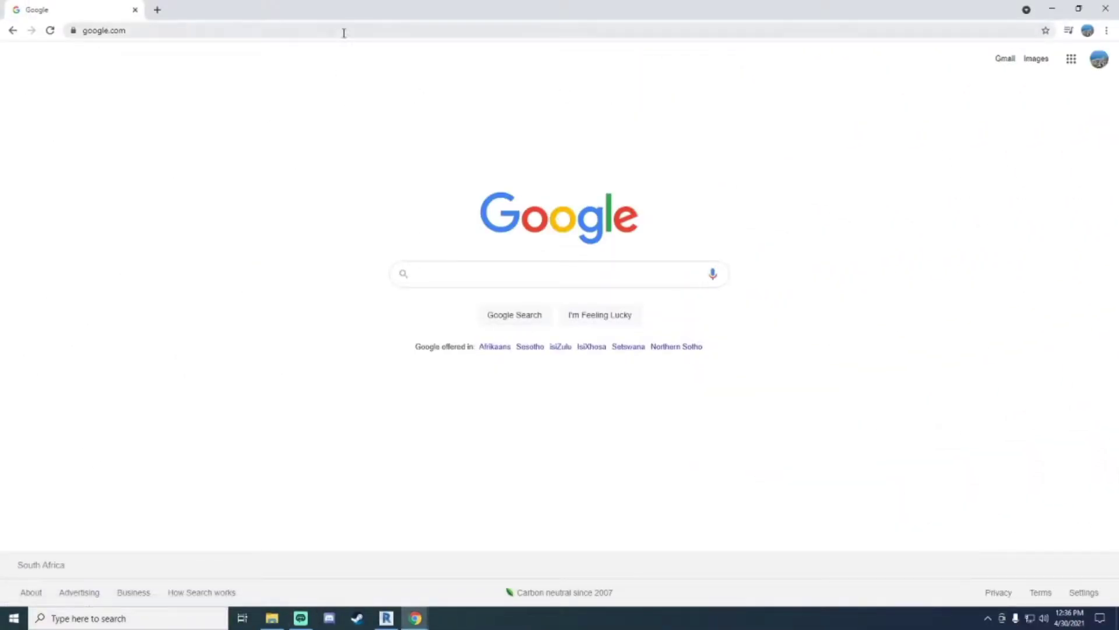
Load the diroots.com website from the address bar.
click(344, 33)
text(www.diroots)
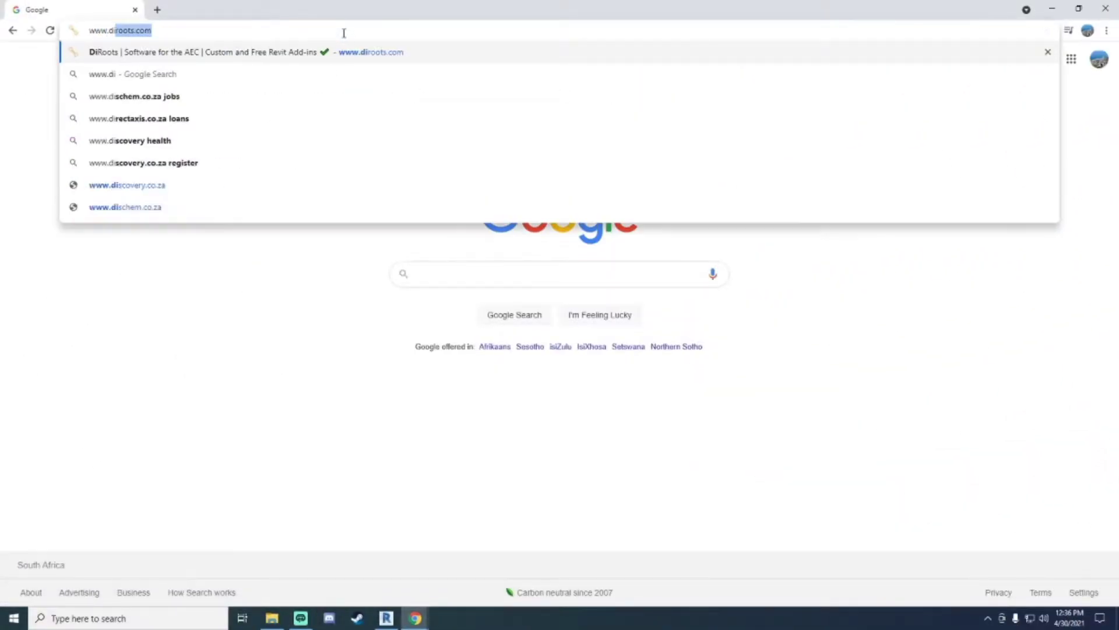
key(Right)
key(Return)
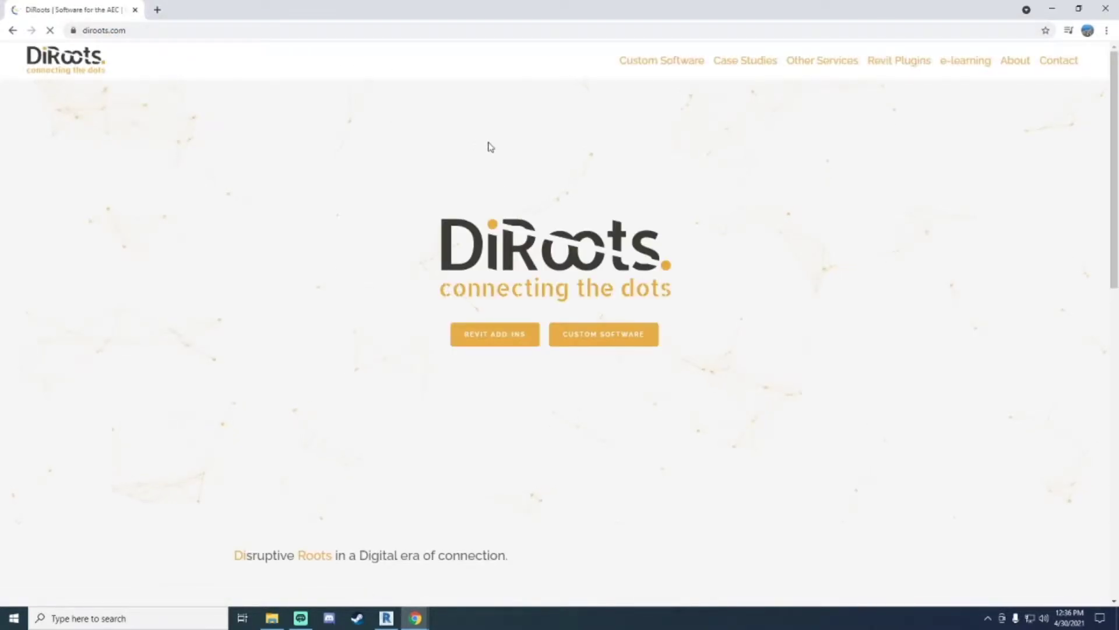
Open the ProSheets 1.2.4.0 plugin page under Revit Plugins and look through it.
mouse_move(892, 68)
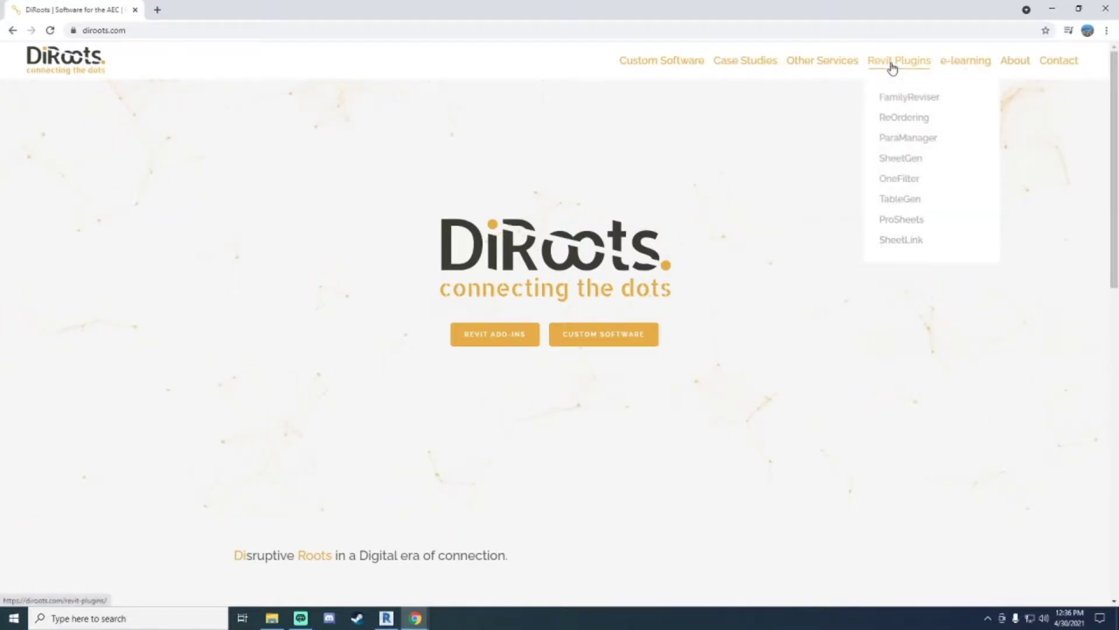
click(907, 226)
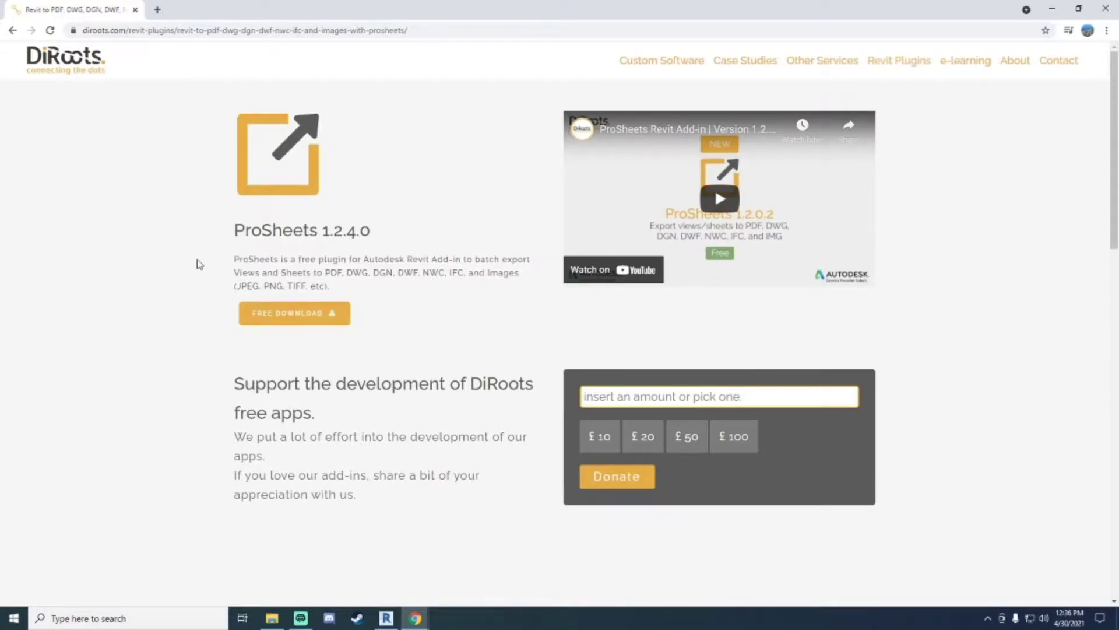
scroll(432, 298, down, 6)
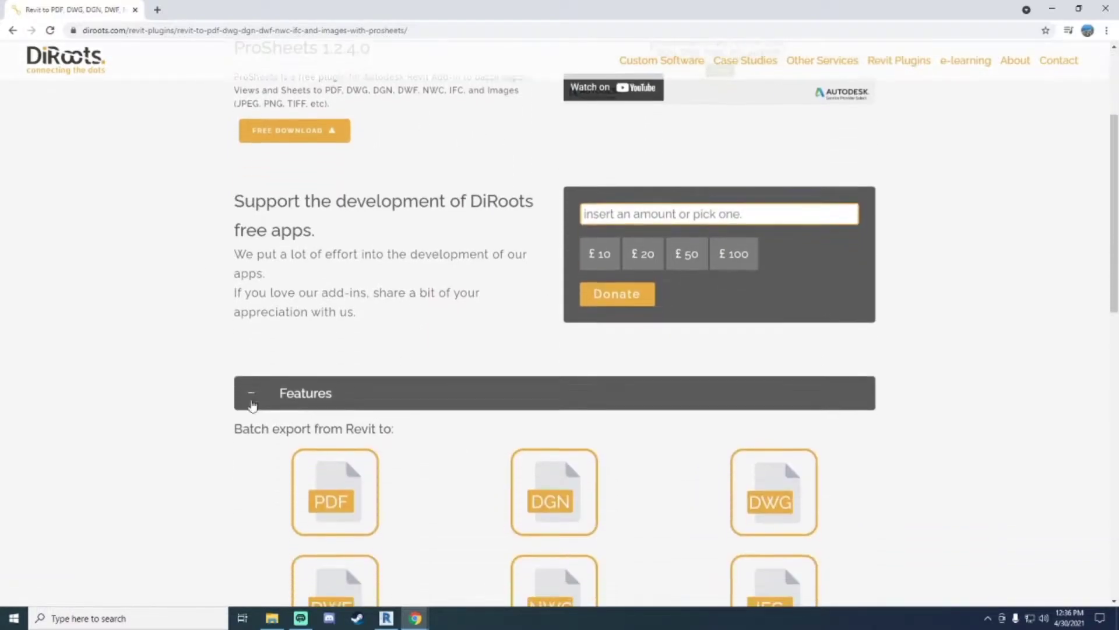
scroll(420, 443, up, 6)
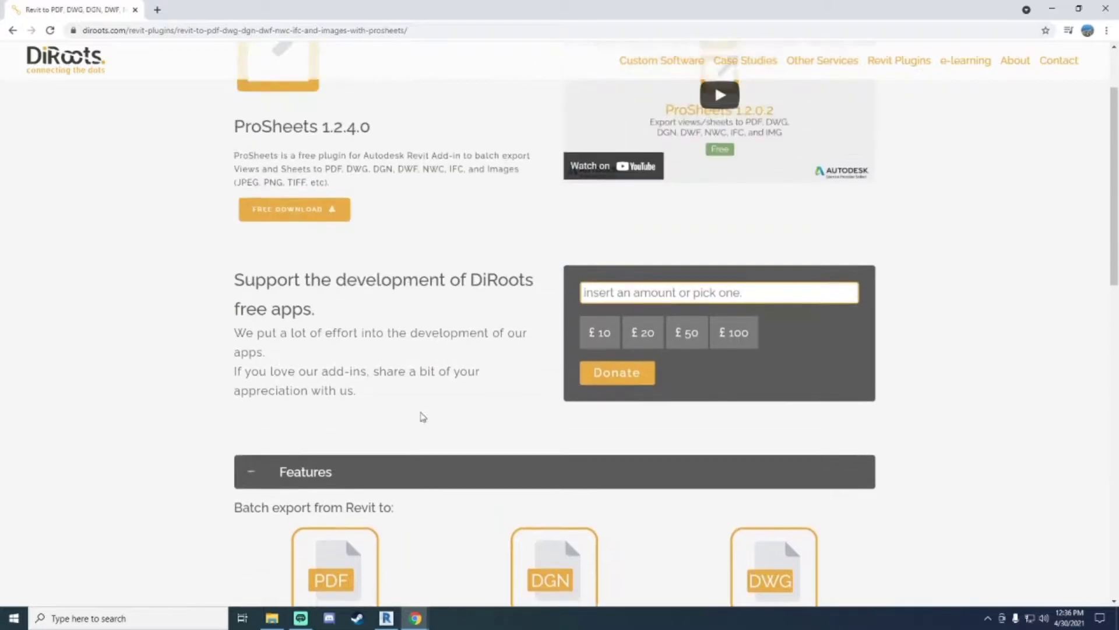
Fill the ProSheets download form's name, e-mail and company fields from saved entries.
click(295, 326)
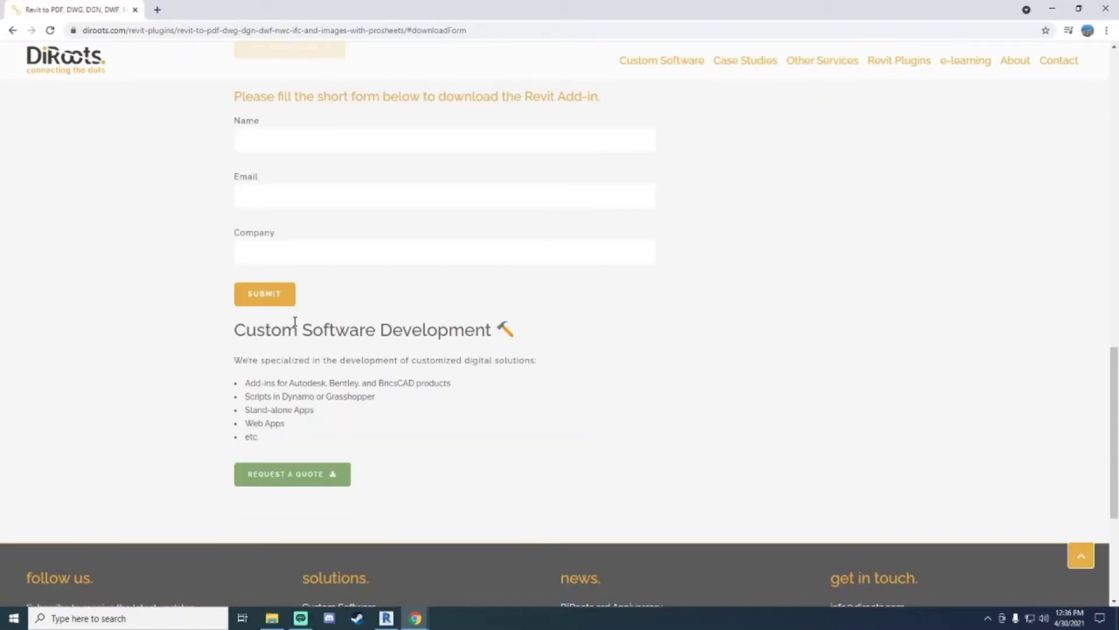
click(271, 140)
click(264, 168)
click(269, 196)
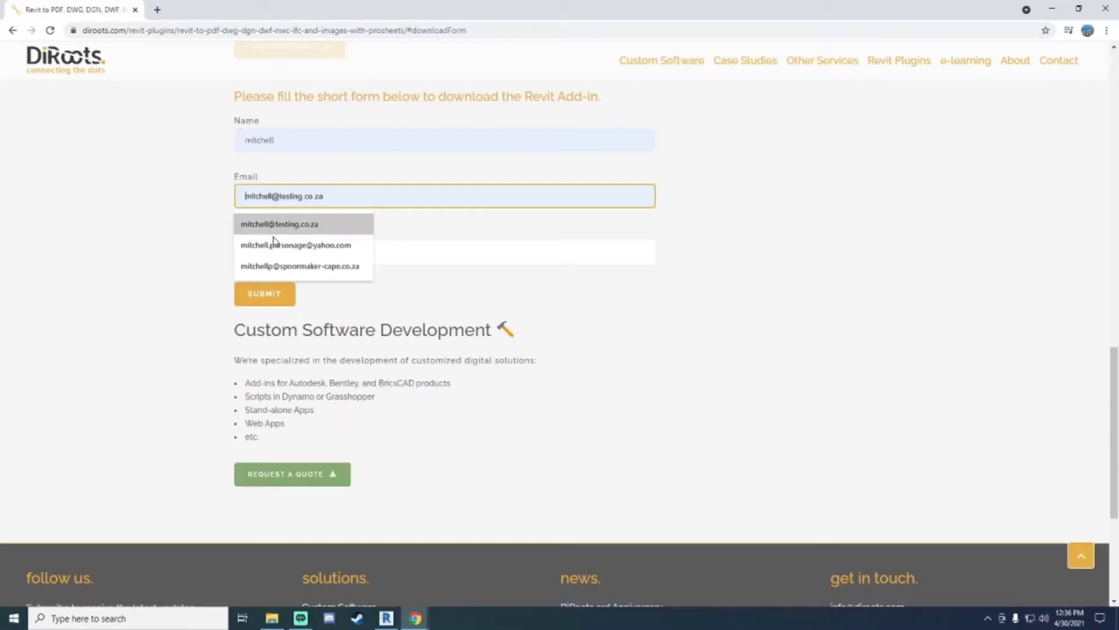
click(274, 222)
click(292, 253)
click(281, 279)
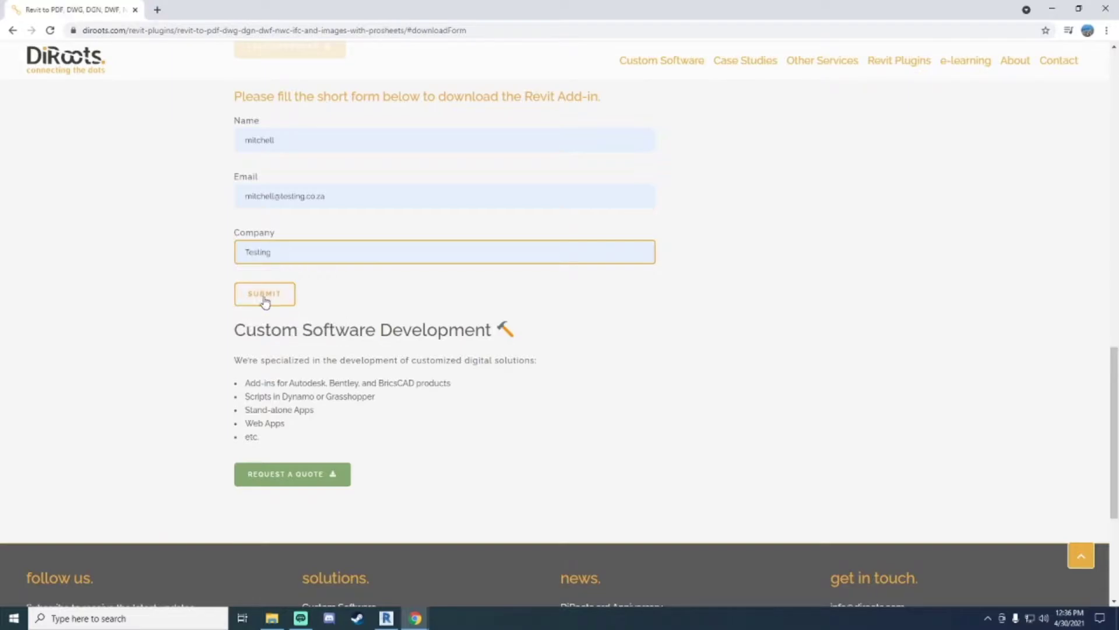
Submit the form and start the ProSheets download.
click(270, 300)
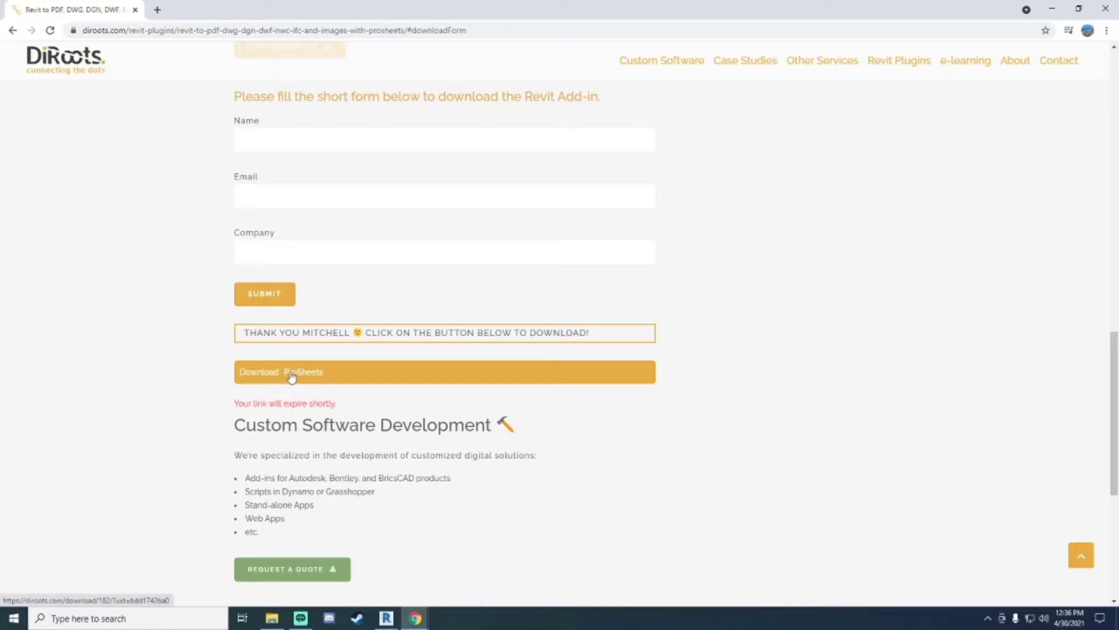
click(315, 376)
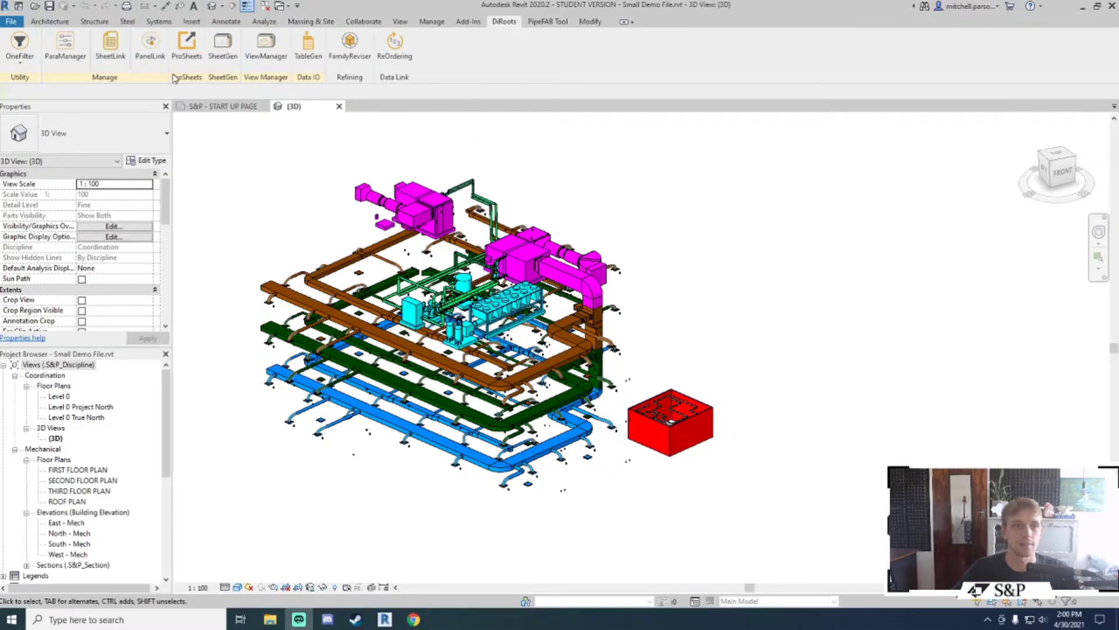
Launch ProSheets from the DiRoots ribbon tab and move its window up and right.
click(184, 58)
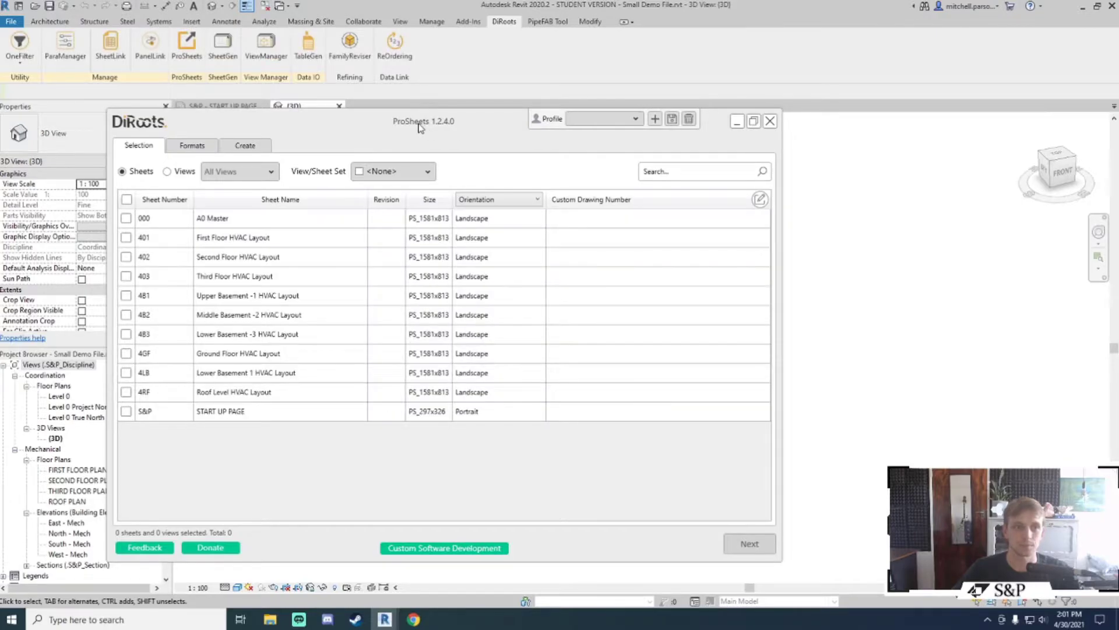
drag(420, 127, 531, 90)
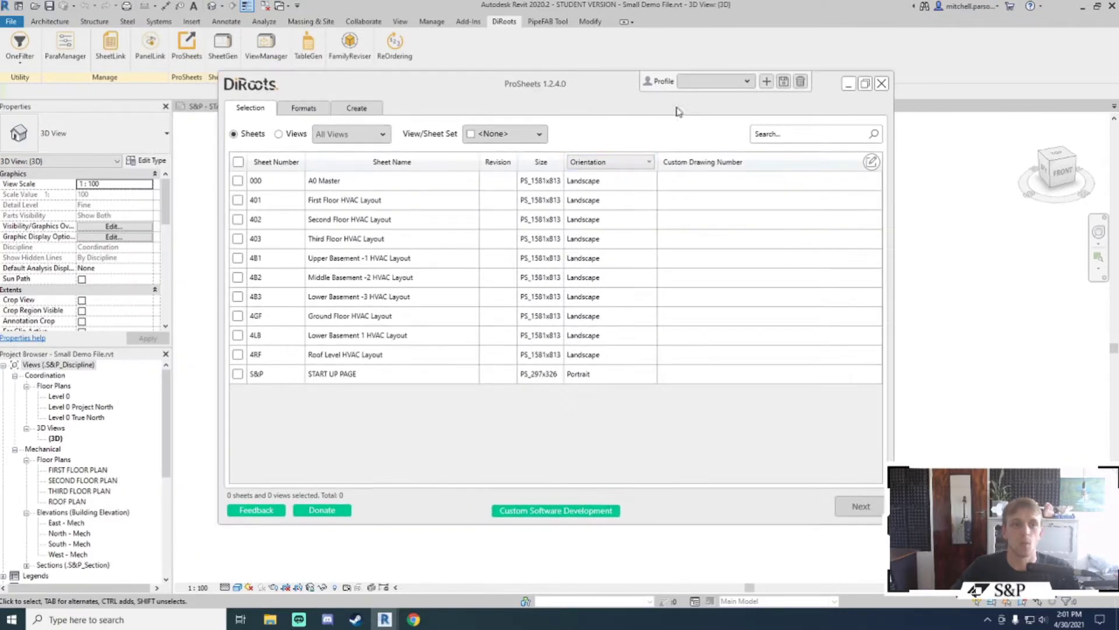
Set the ProSheets view-type filter to 3D, then return to listing sheets.
click(280, 134)
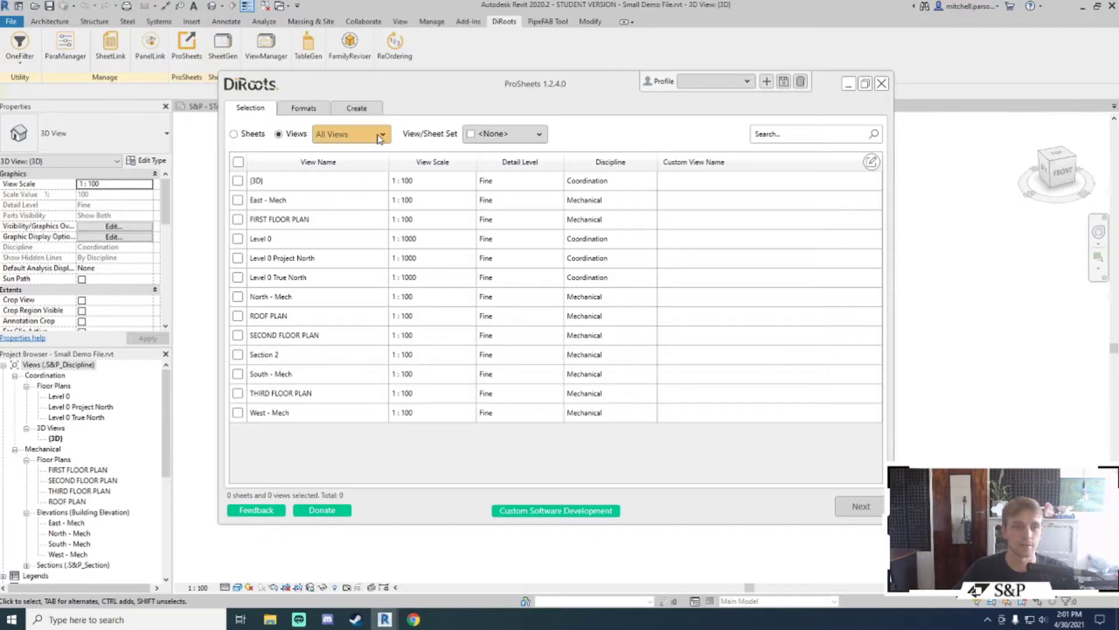
click(378, 136)
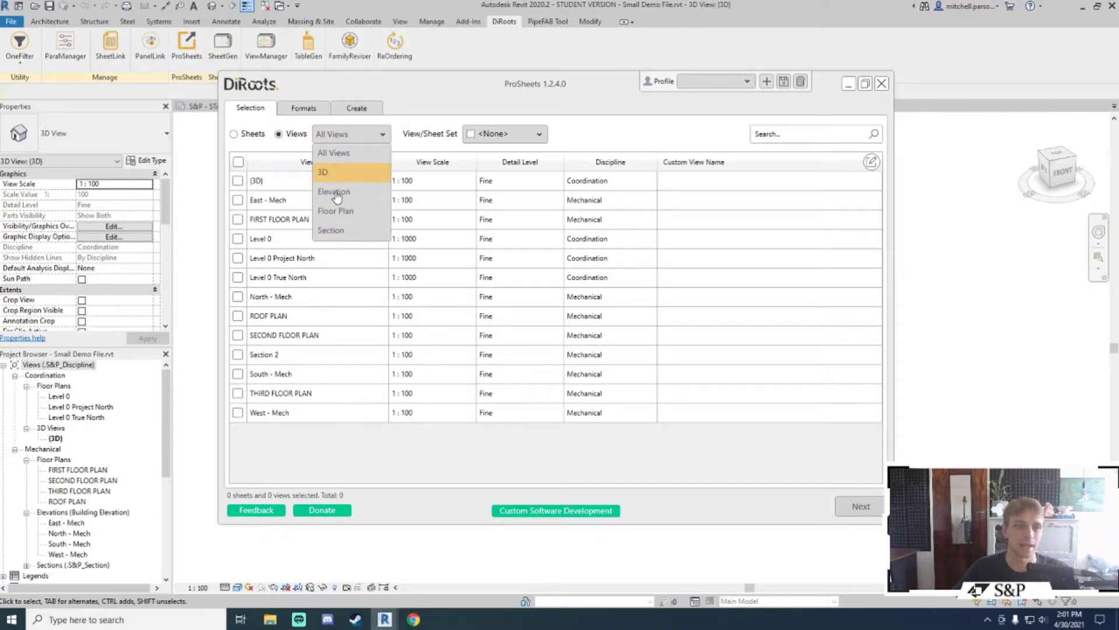
click(340, 174)
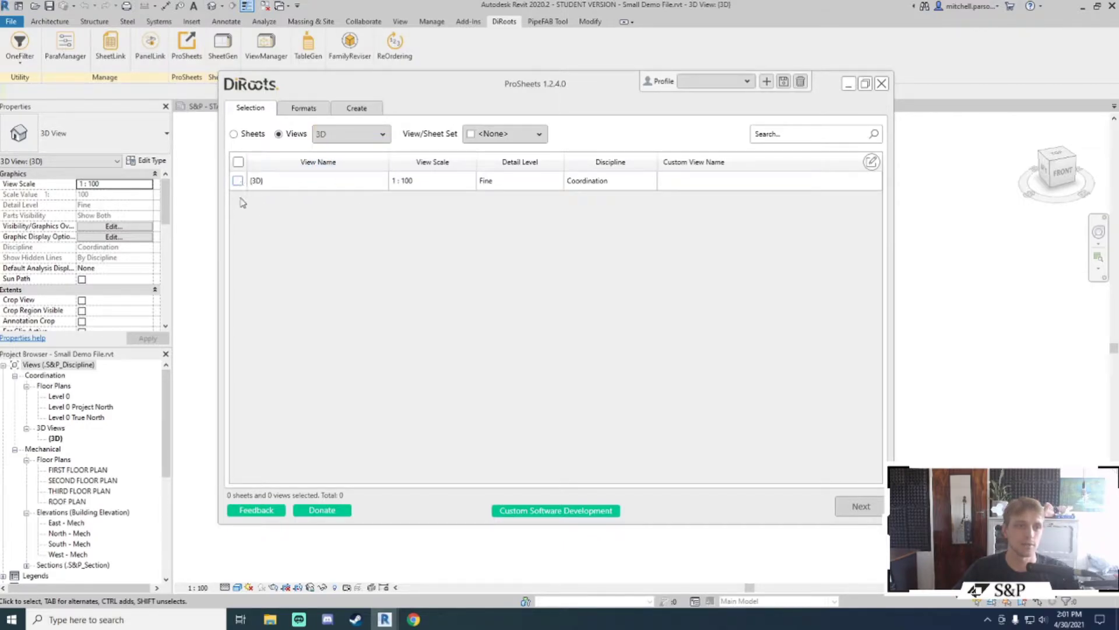
click(245, 136)
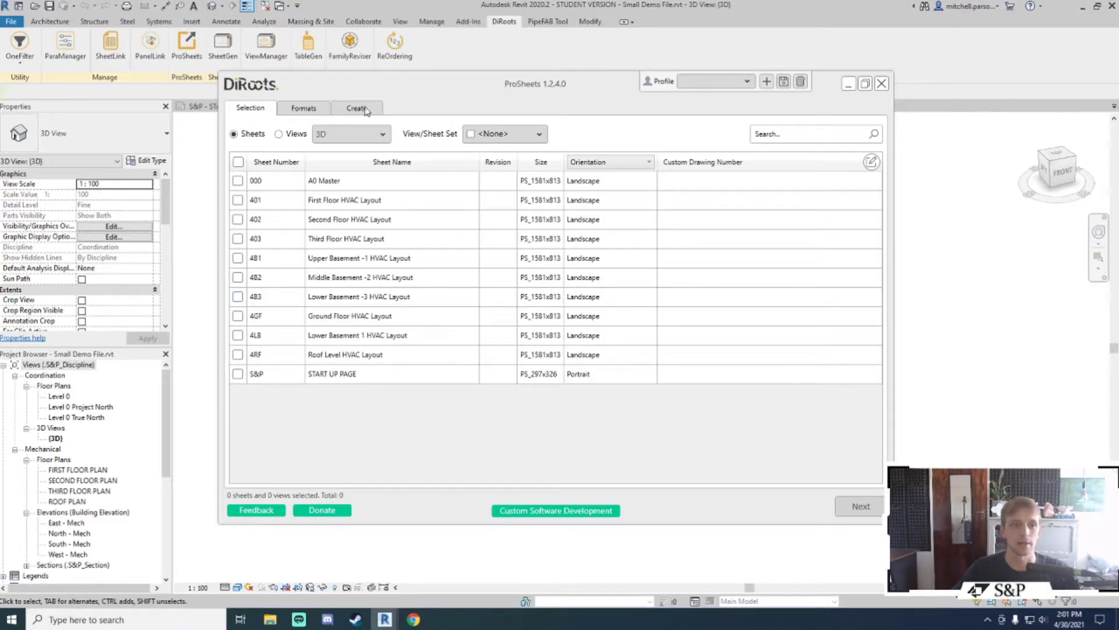
Dismiss the select-a-sheet warning and tick sheets 401, 402 and 403.
click(303, 109)
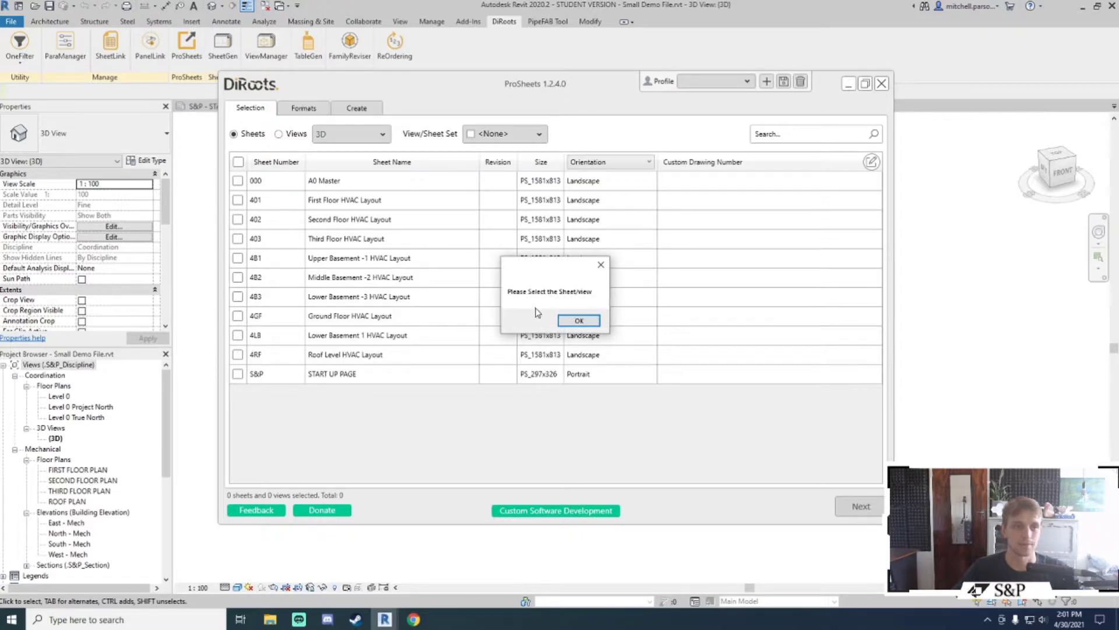
click(576, 320)
click(238, 200)
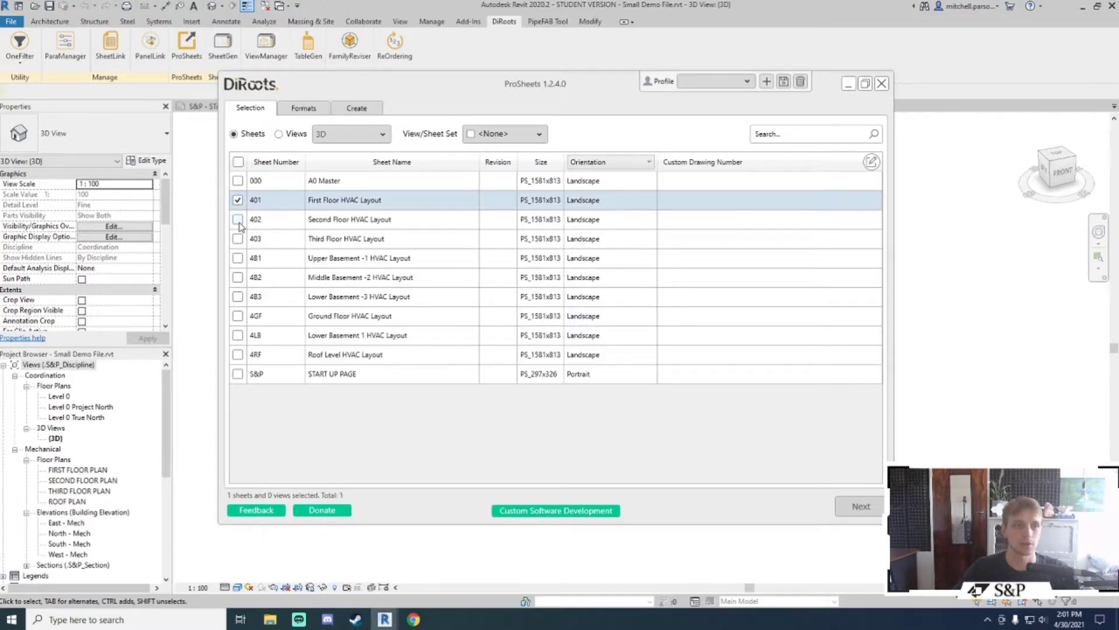
click(238, 220)
click(238, 238)
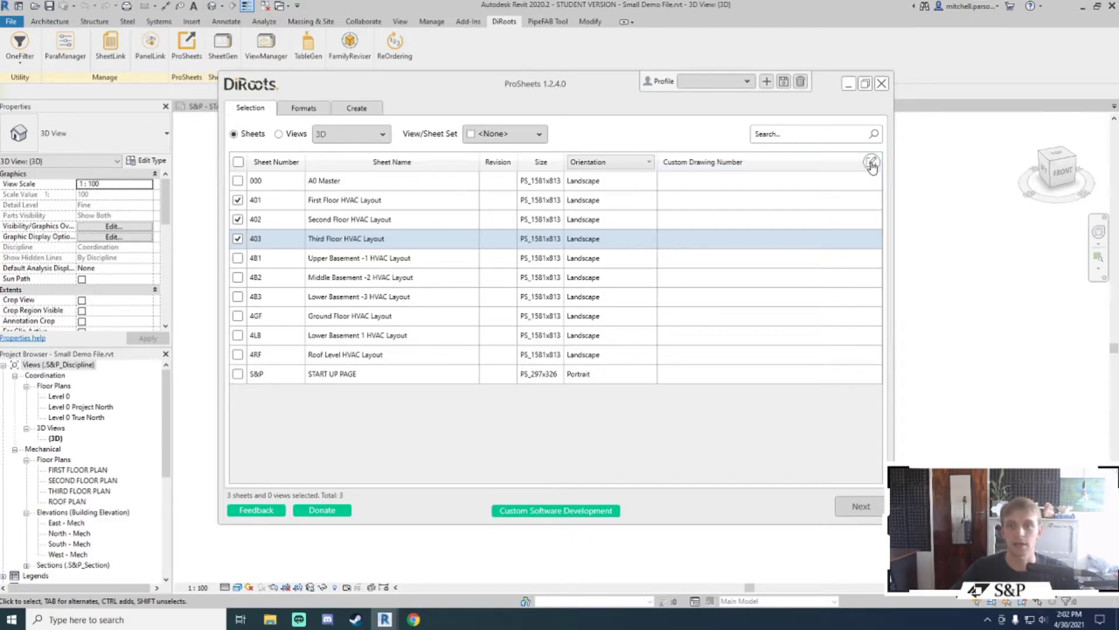
Build the Custom Drawing Number from Sheet Name then Sheet Number, e.g. First Floor HVAC Layout-401.
click(872, 163)
drag(340, 146, 387, 112)
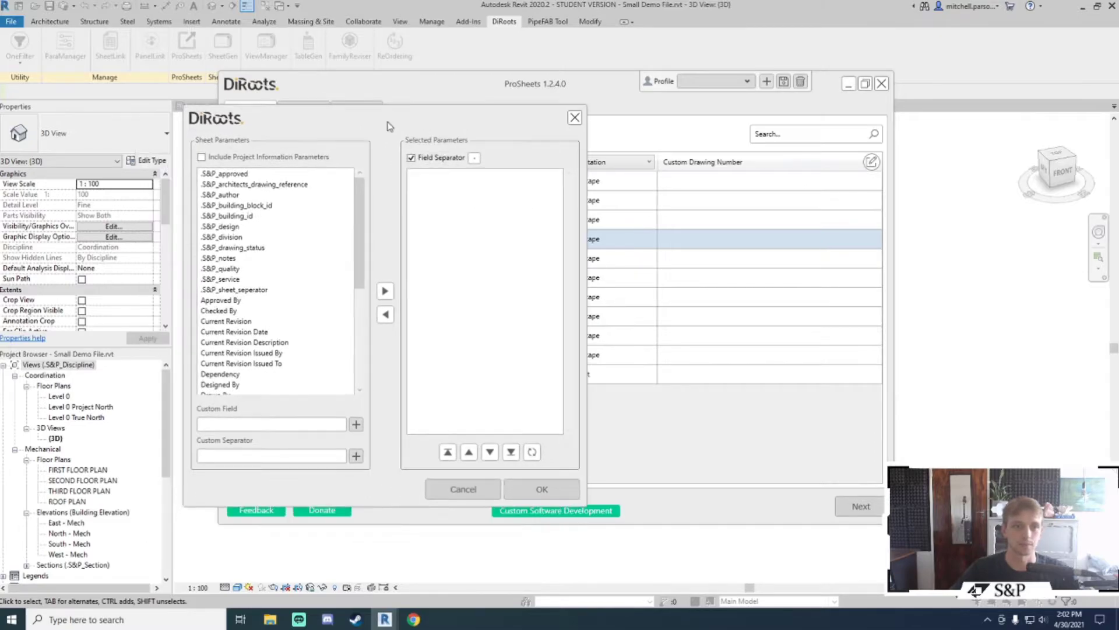
drag(359, 215, 359, 225)
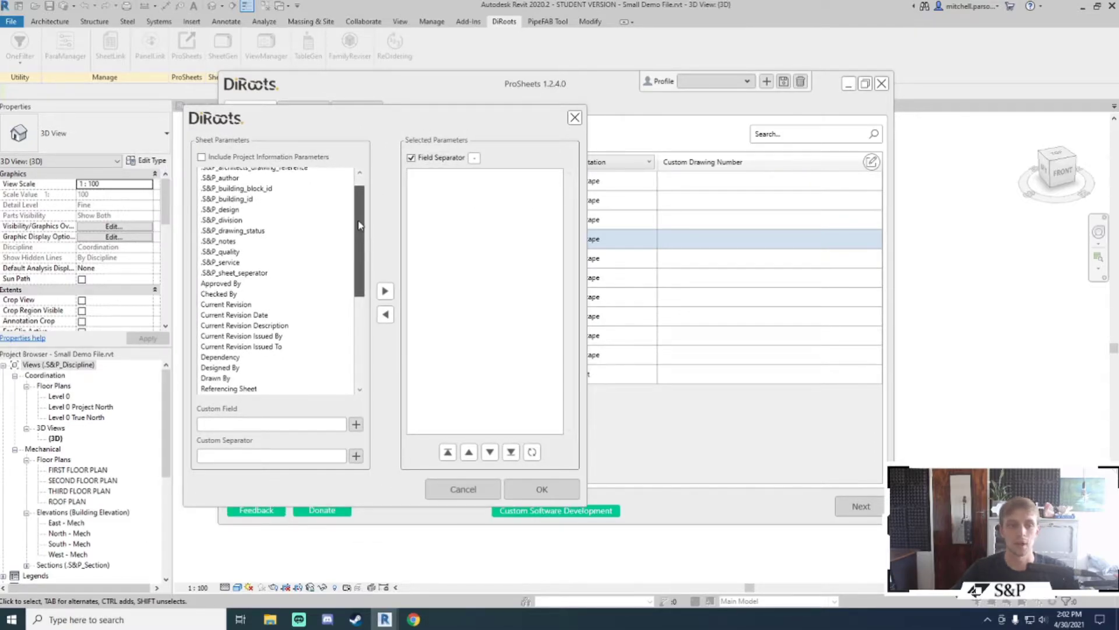
drag(358, 224, 355, 310)
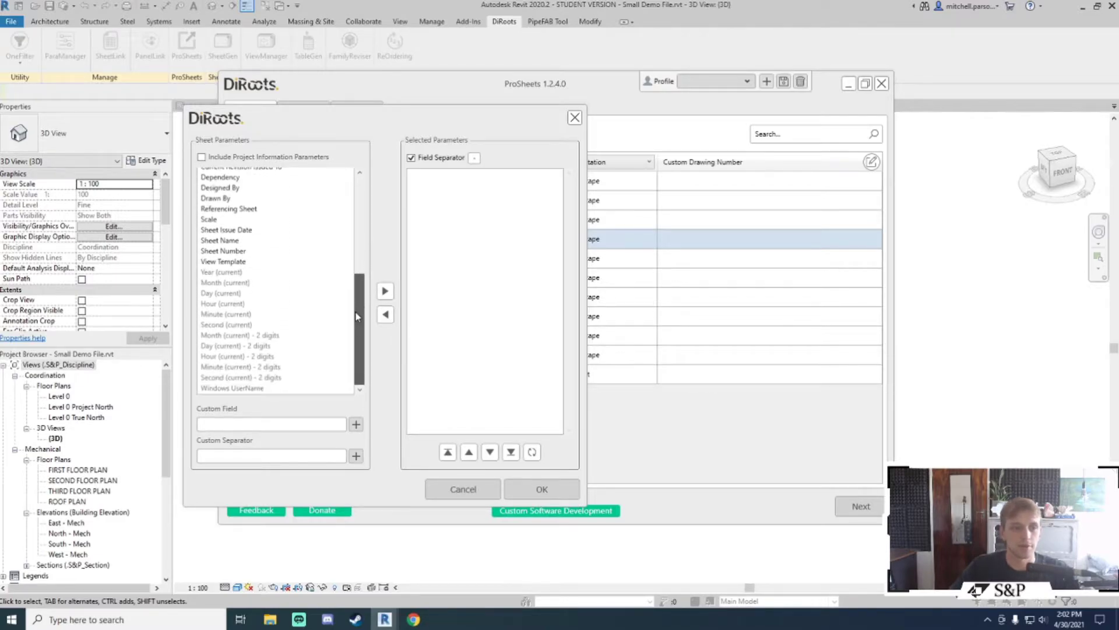
click(231, 242)
click(384, 290)
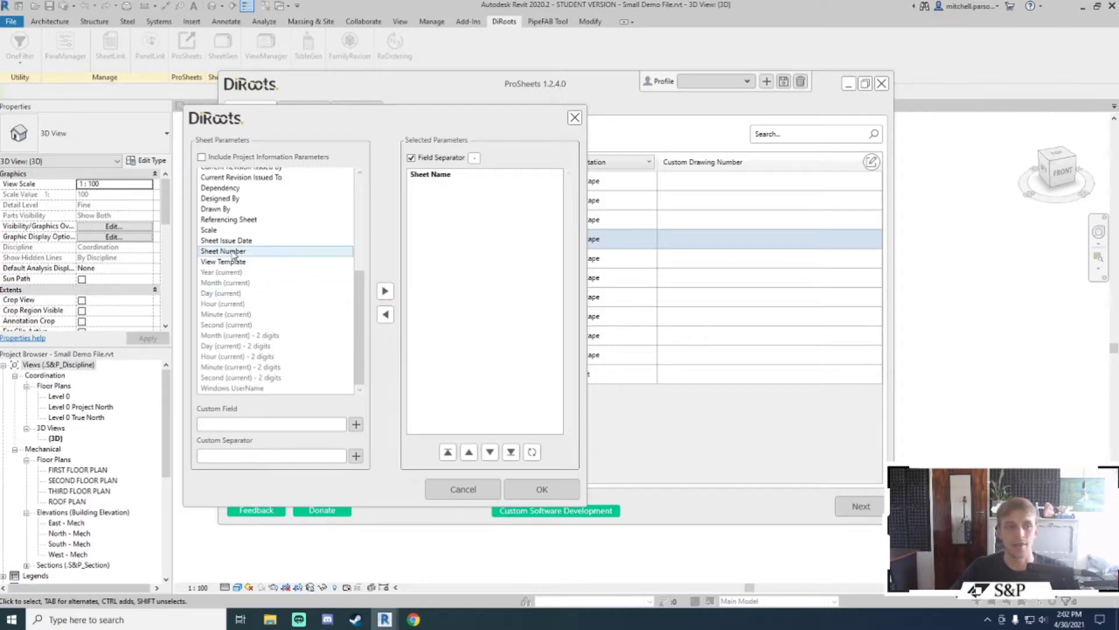
click(233, 252)
click(384, 291)
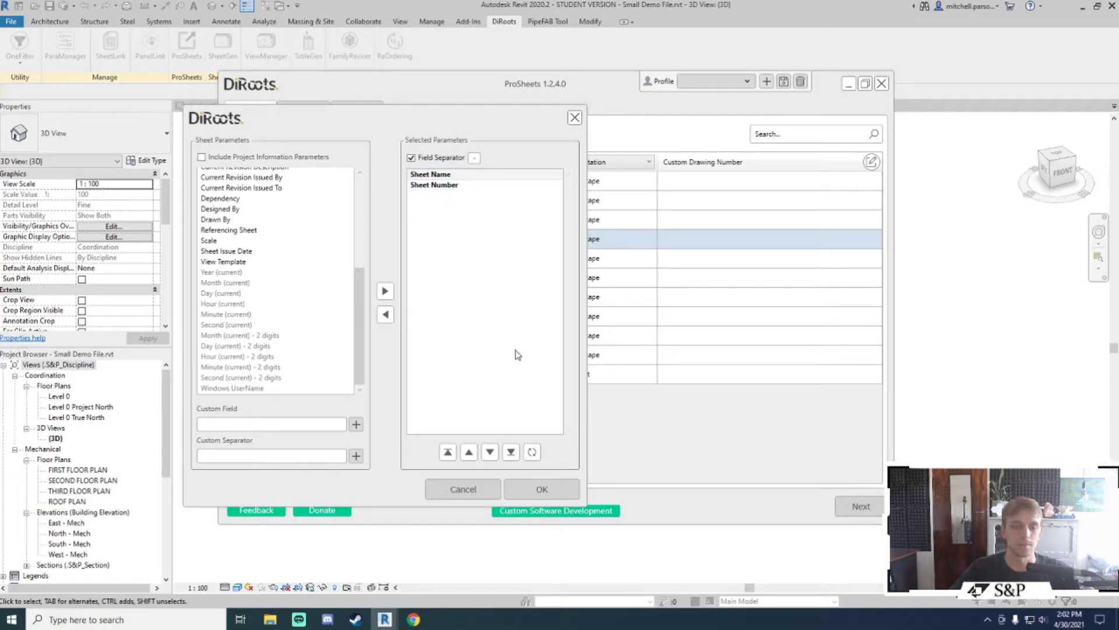
click(541, 491)
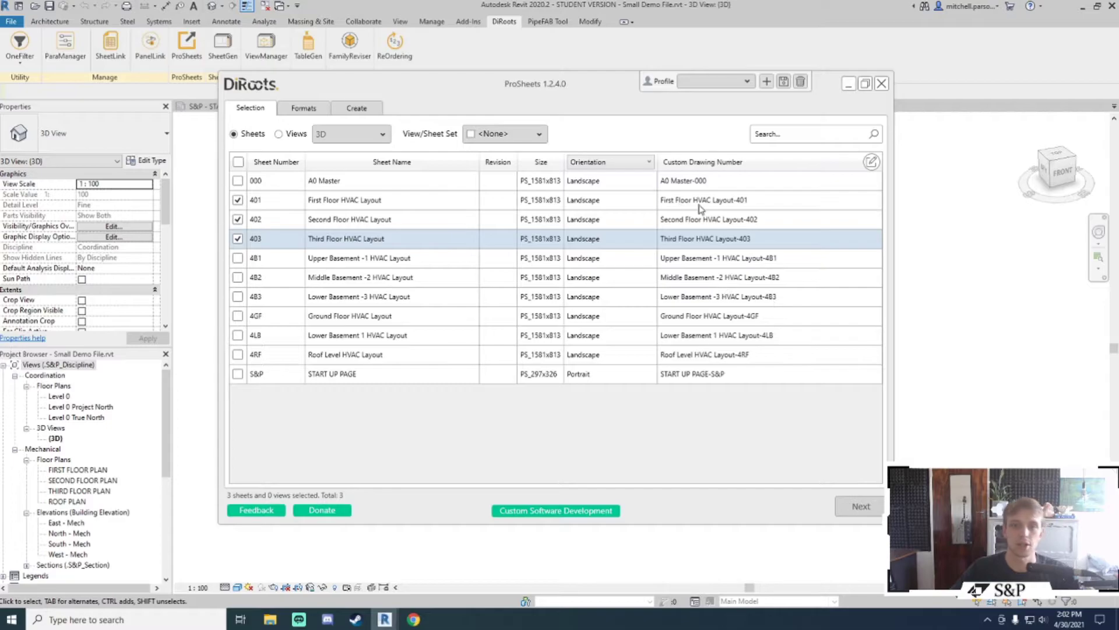
Append custom text 'the' to the drawing number, giving e.g. First Floor HVAC Layout-401-the.
click(871, 162)
click(88, 336)
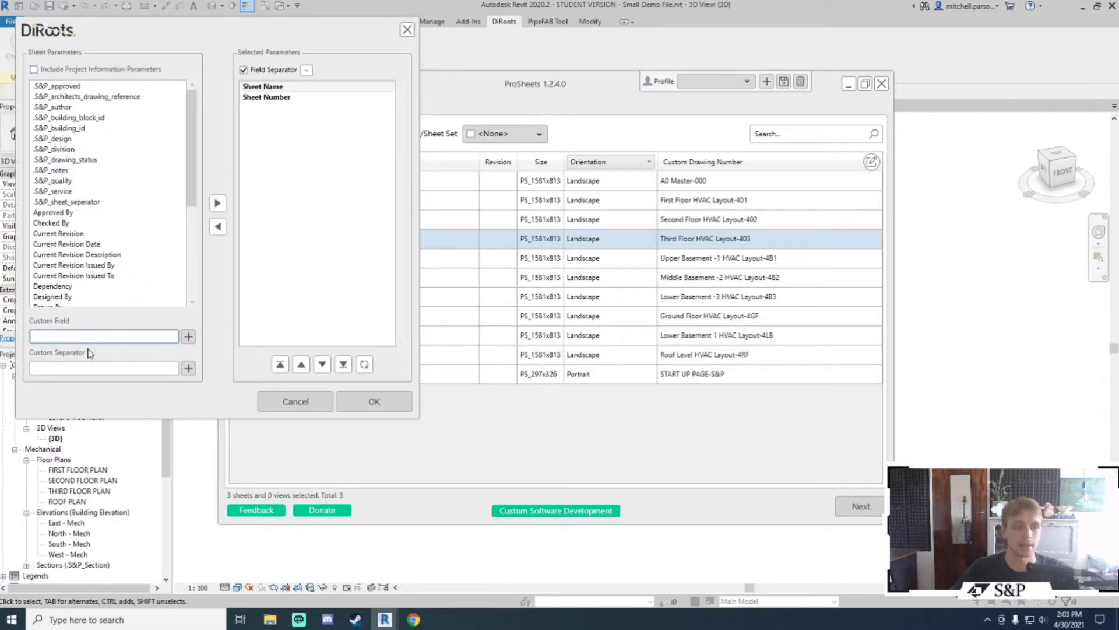
text(the)
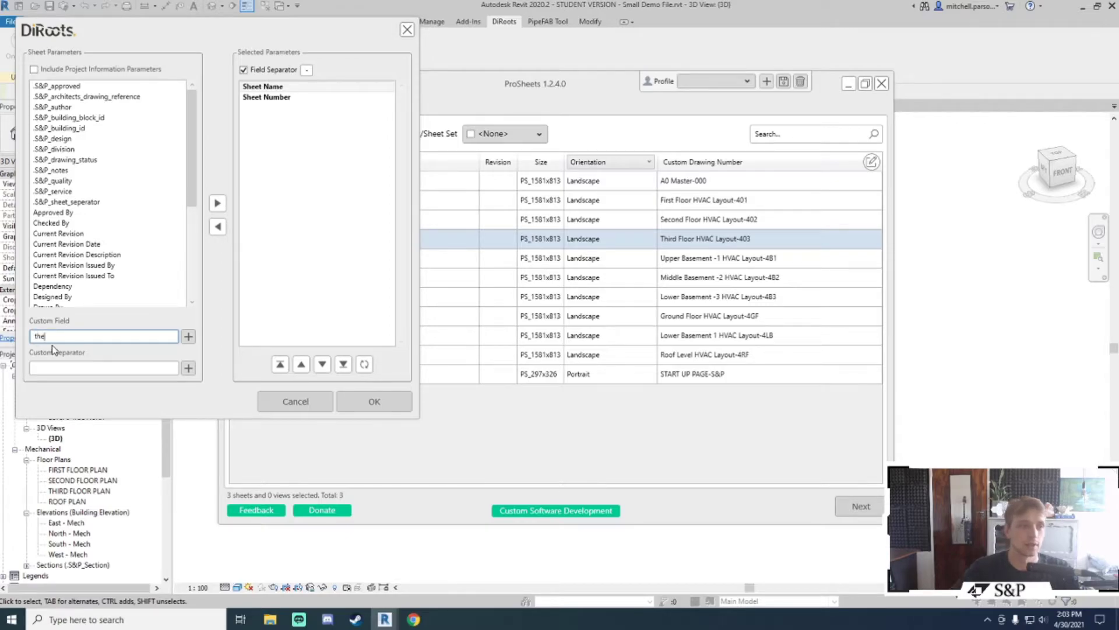
click(188, 336)
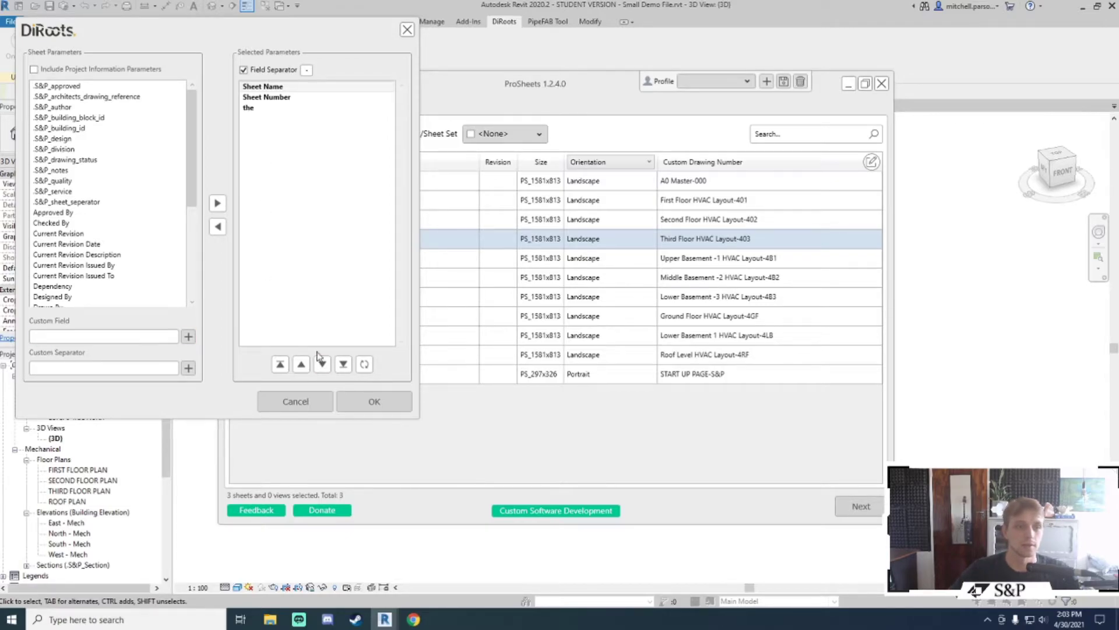
click(374, 401)
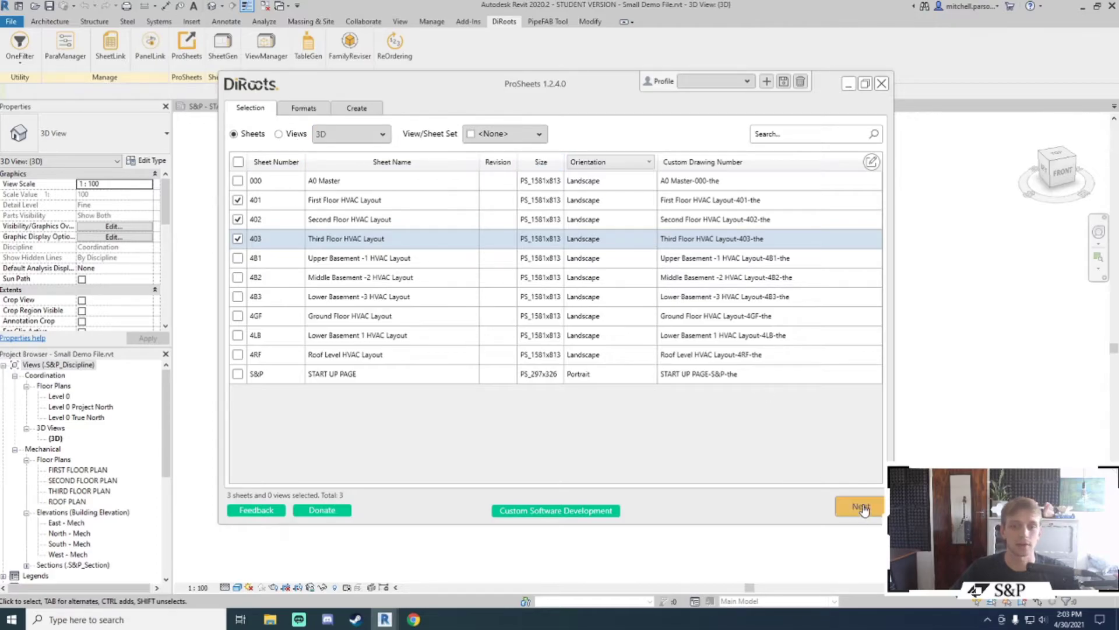
Go to the Formats settings and set PDF zoom to 100% size.
click(303, 109)
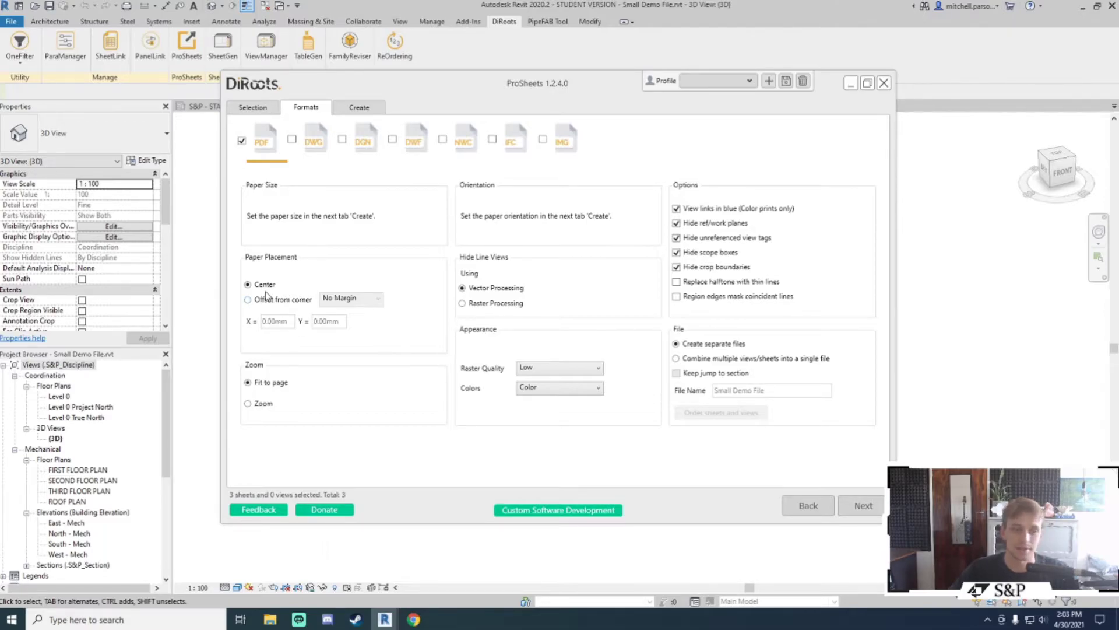
click(249, 404)
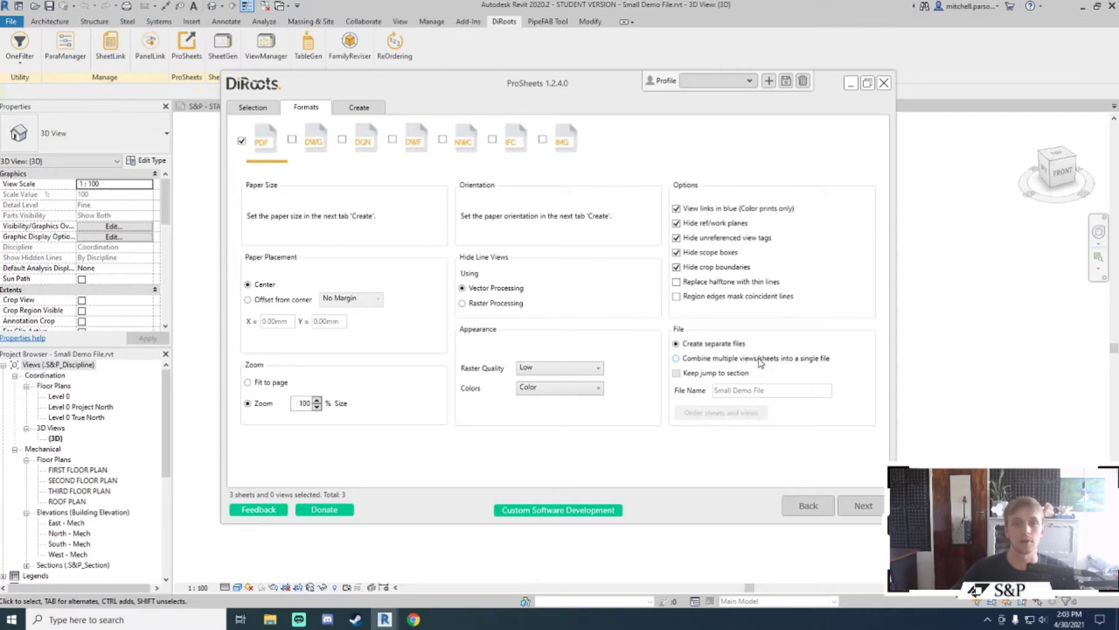
Enable DWG and DWF as export formats alongside PDF.
click(292, 141)
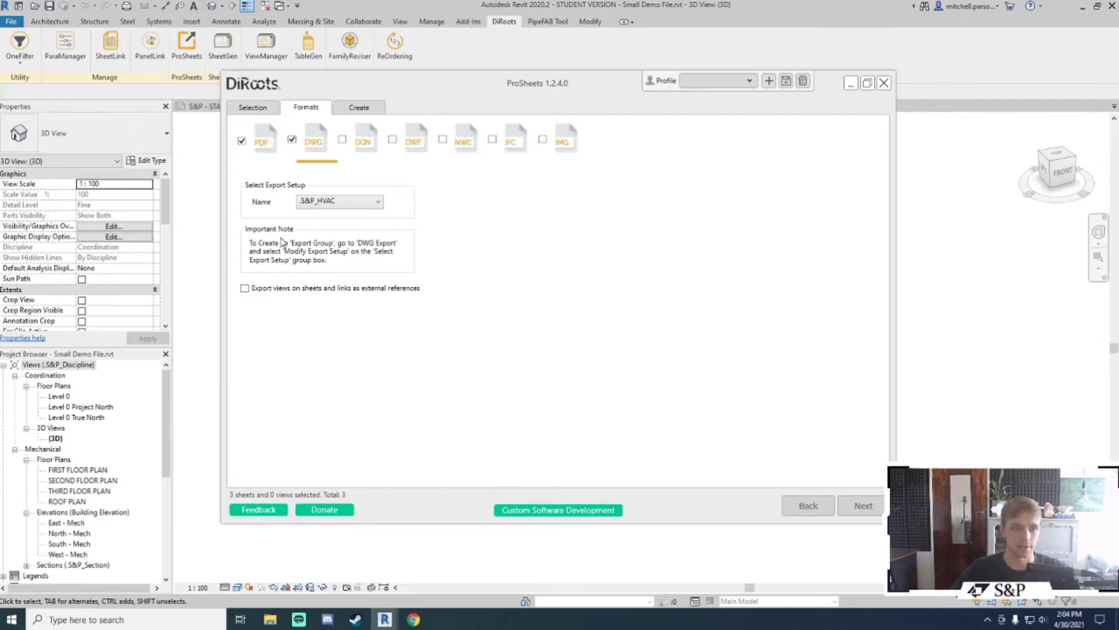
click(393, 141)
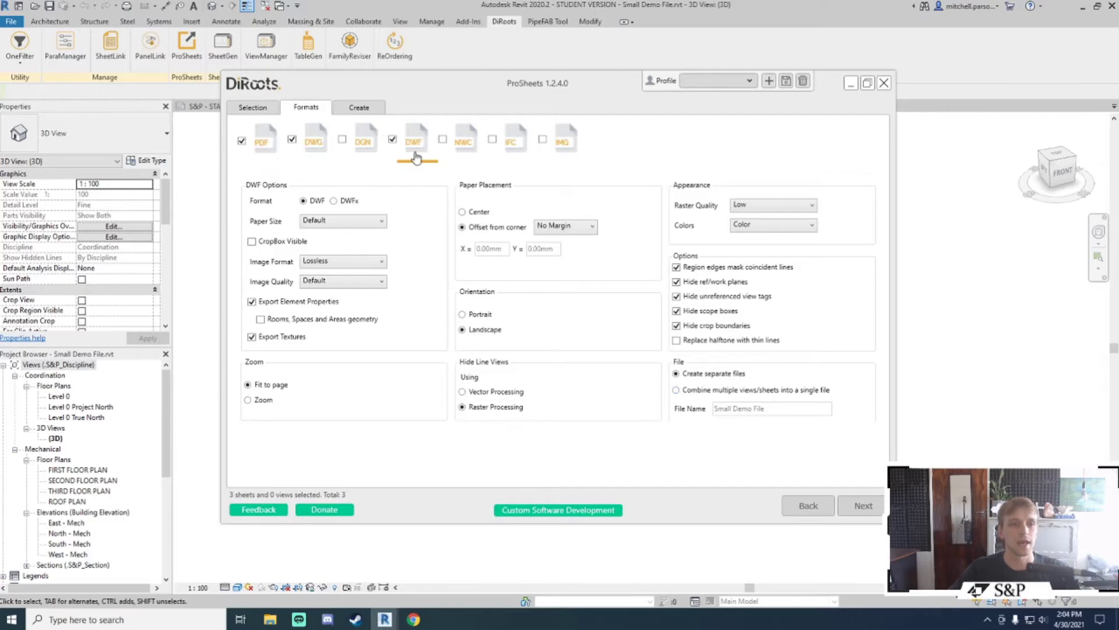
Advance to the Create step, review the output folder path, and open the report-saving options.
click(863, 507)
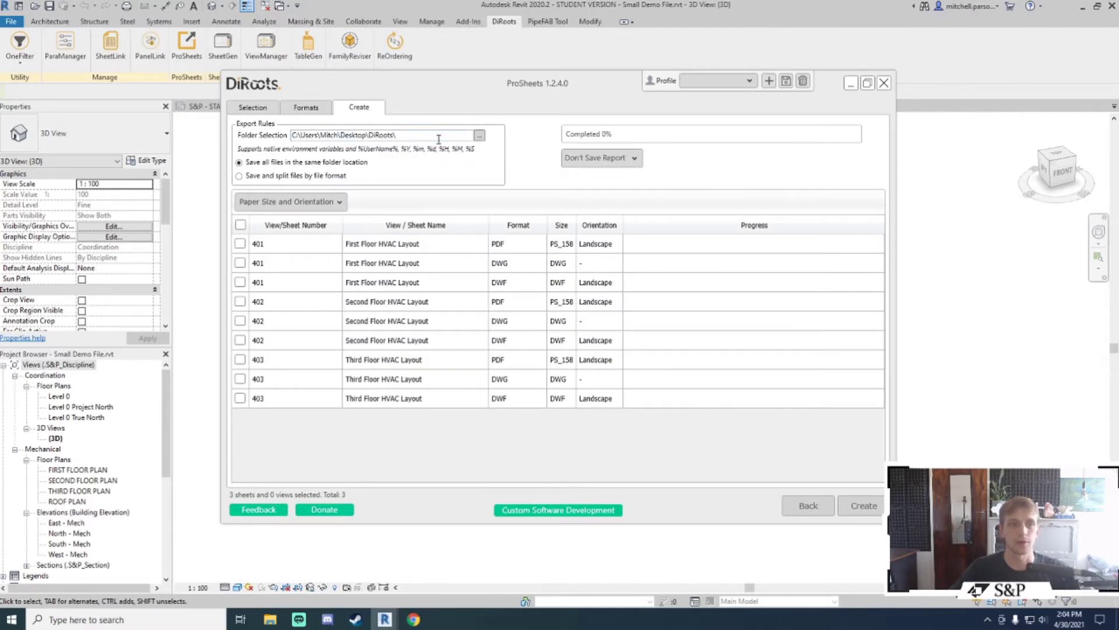
click(480, 140)
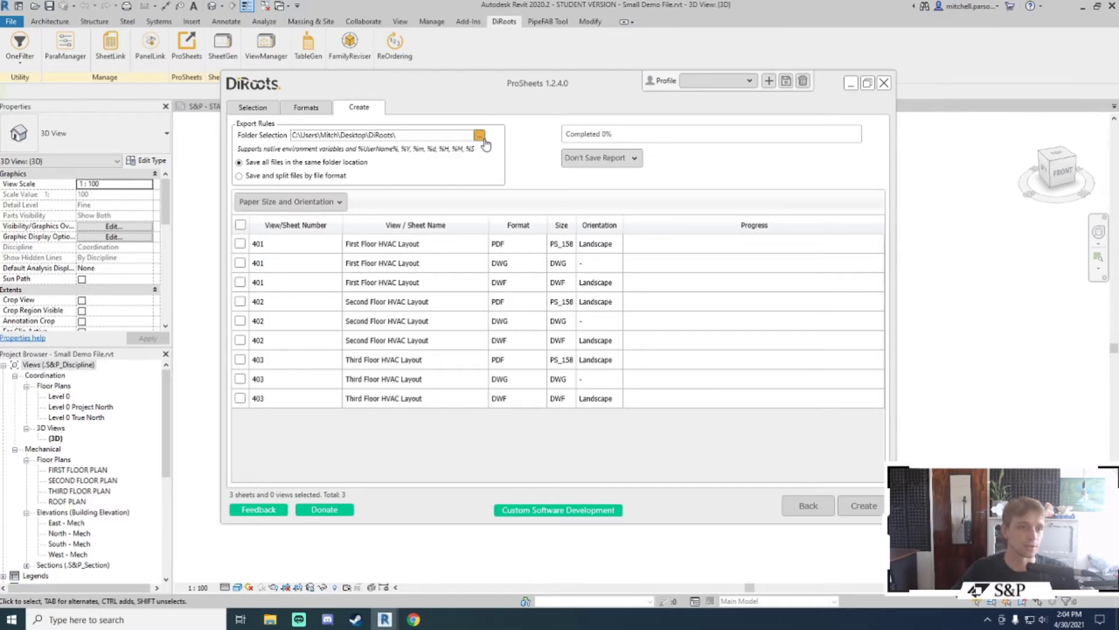
click(368, 135)
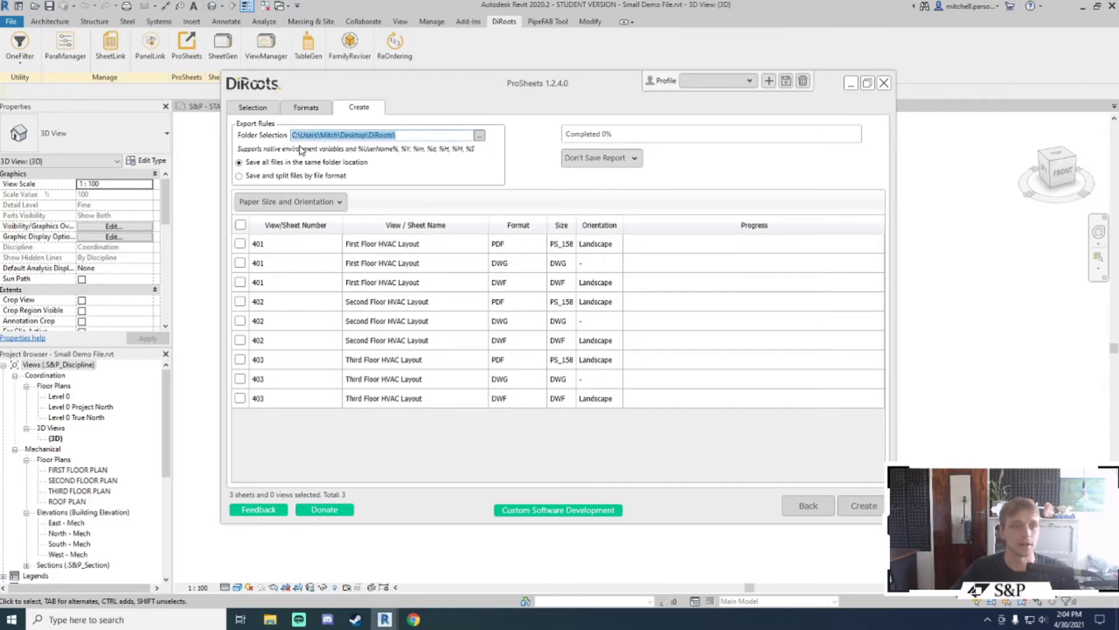
click(429, 138)
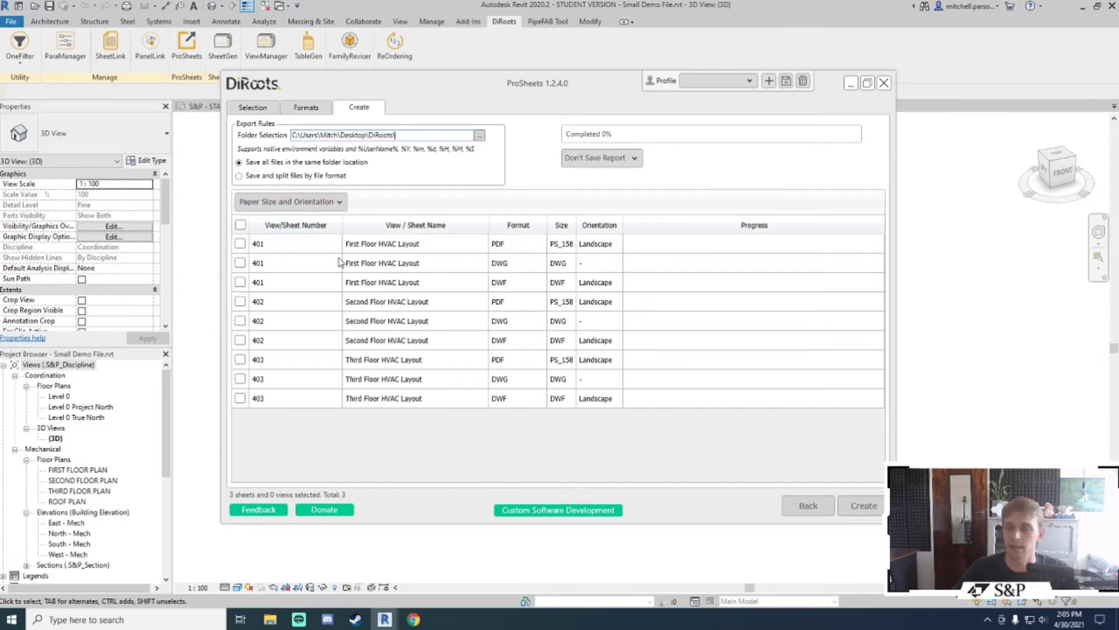
click(621, 168)
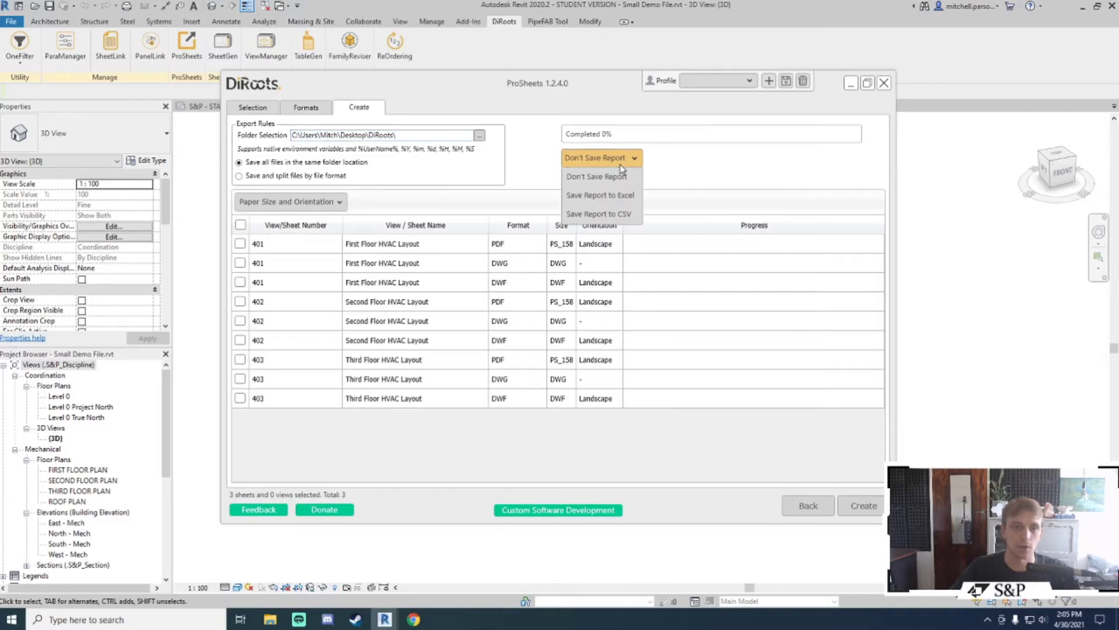
Turn on the Excel export report, then tick and untick the 401 PDF, DWG and DWF rows.
click(610, 203)
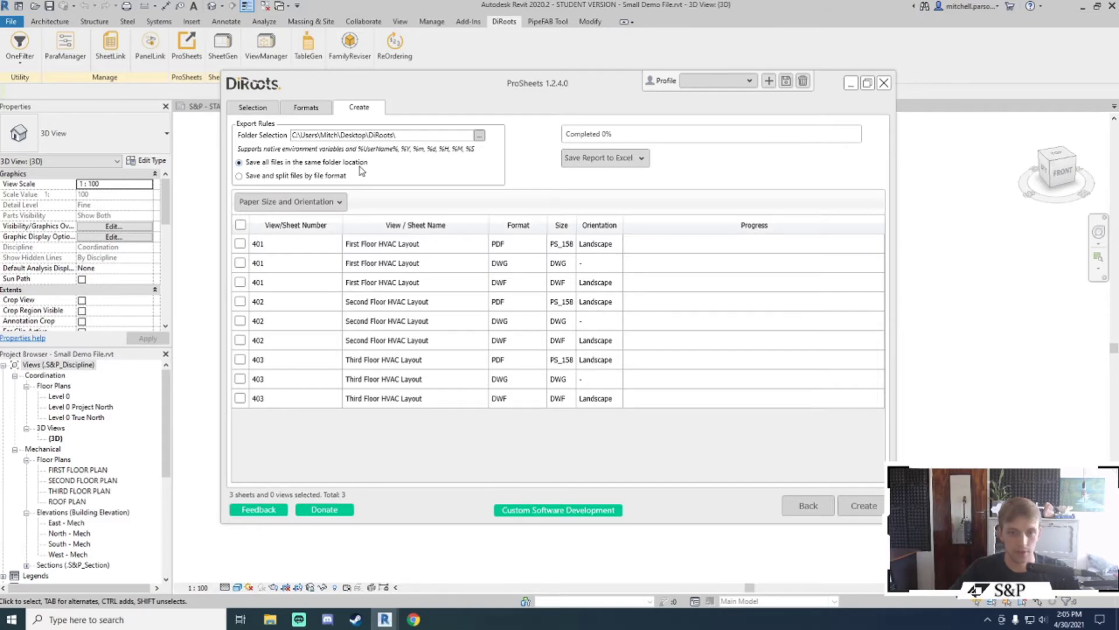
click(239, 244)
click(240, 263)
click(240, 282)
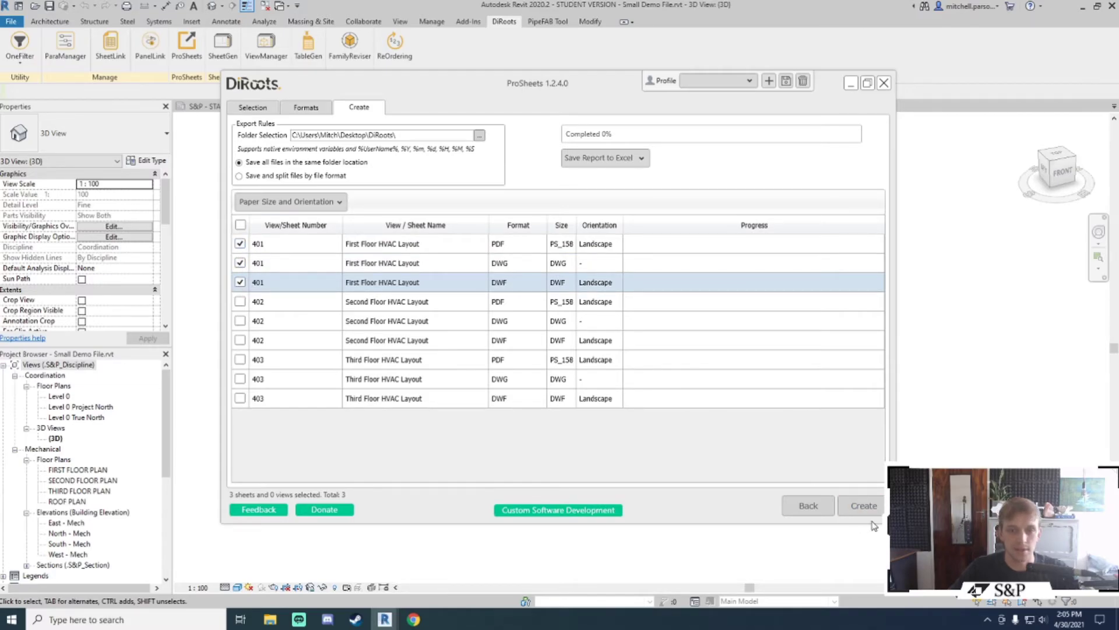
click(240, 283)
click(240, 263)
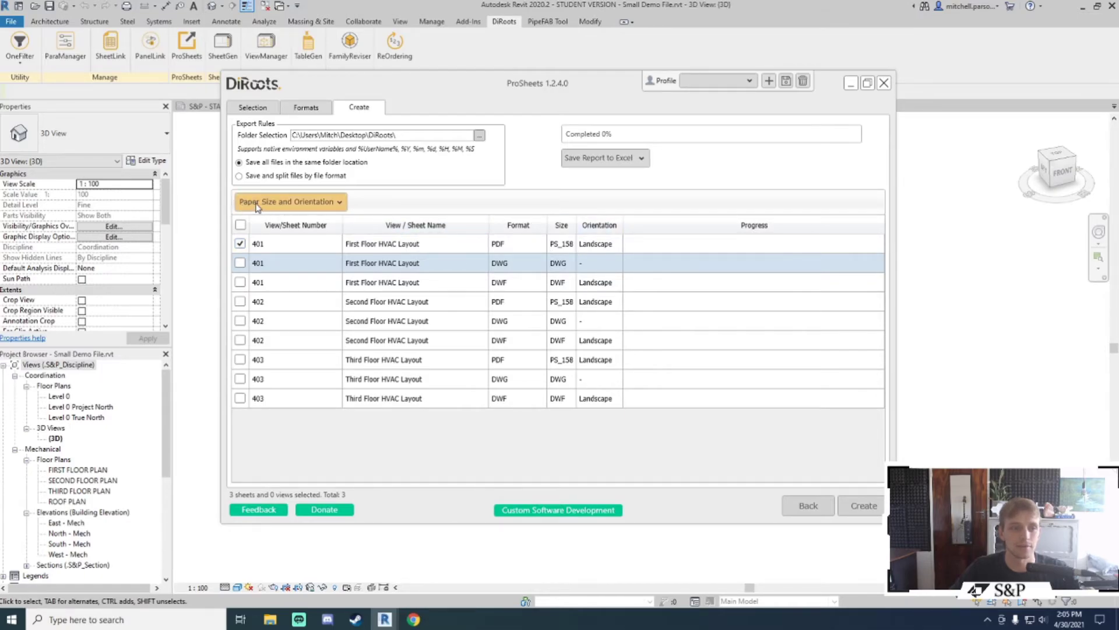
Change the 401 PDF export orientation from Portrait to Landscape, then untick its row.
click(280, 204)
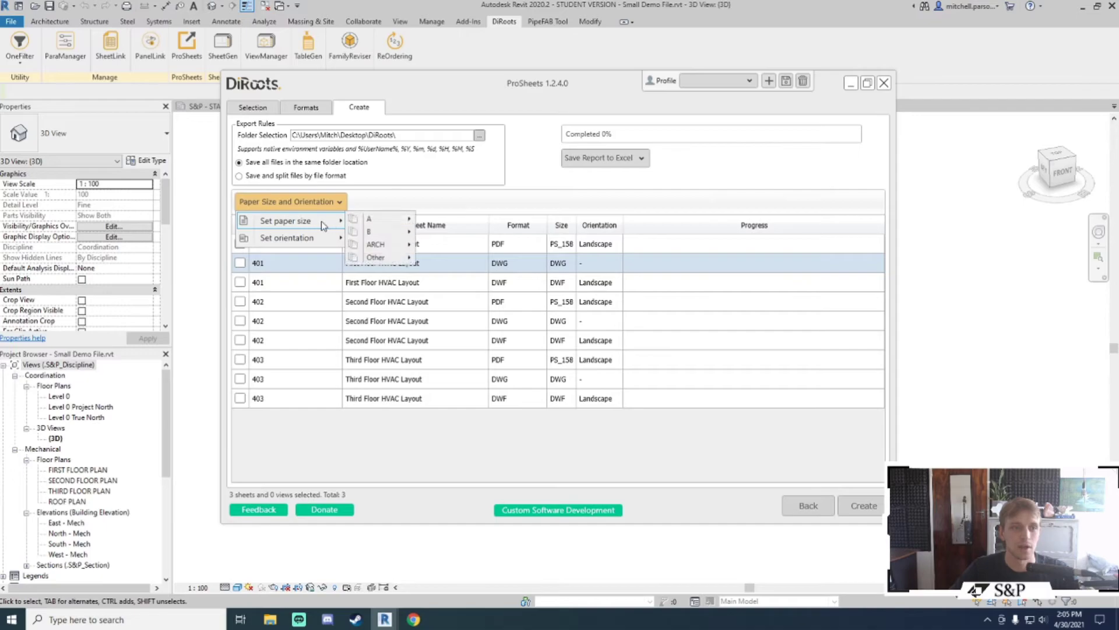
click(278, 249)
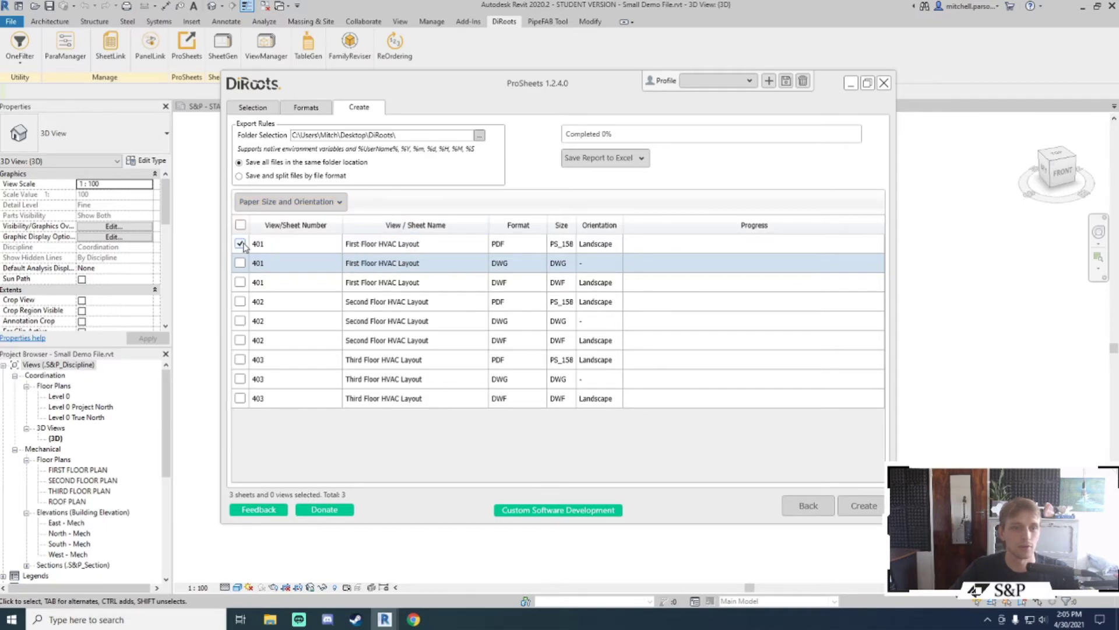
click(285, 201)
mouse_move(303, 224)
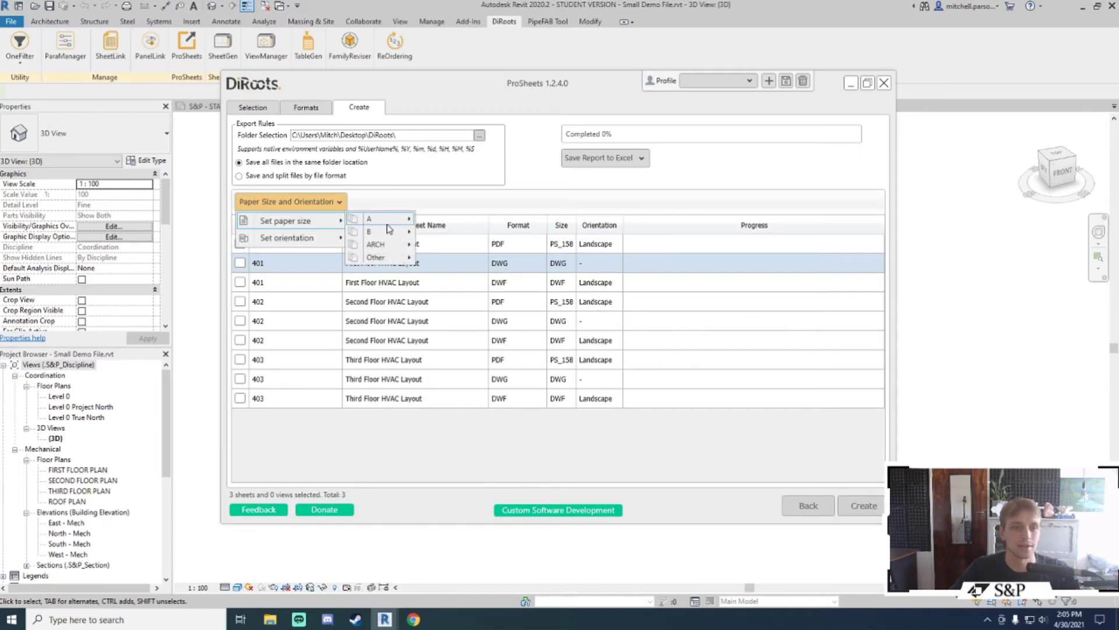
mouse_move(390, 222)
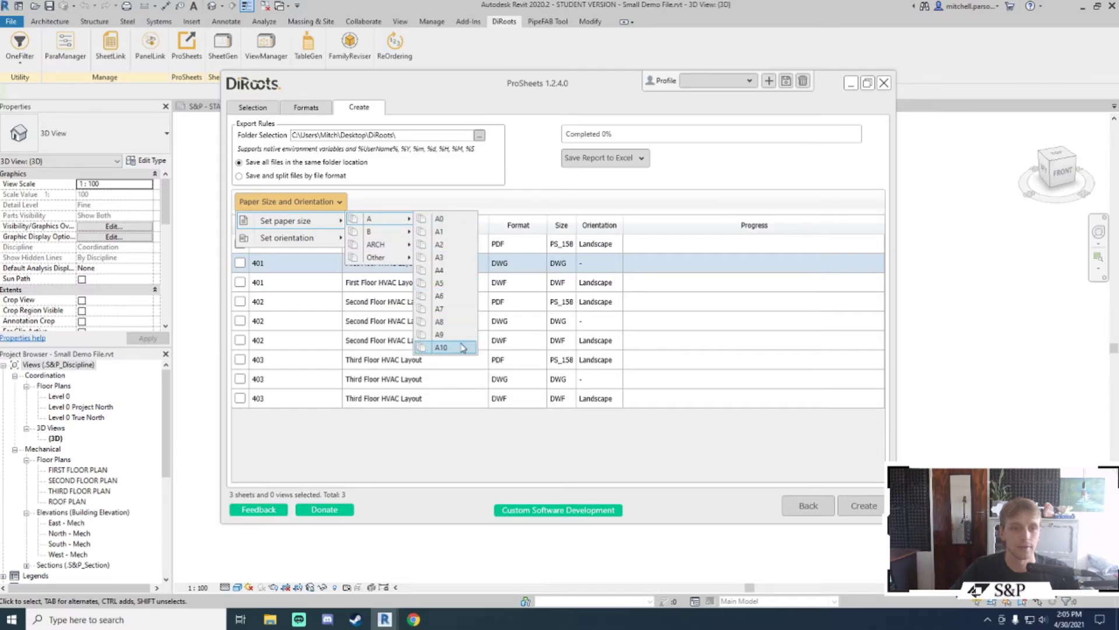
mouse_move(326, 239)
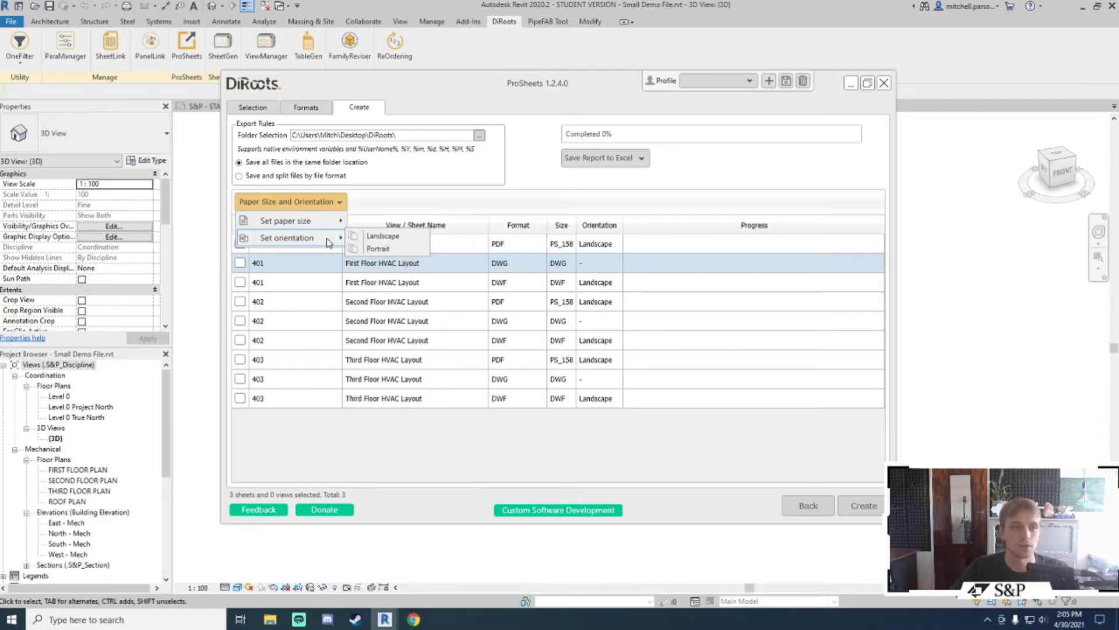
click(377, 249)
click(286, 201)
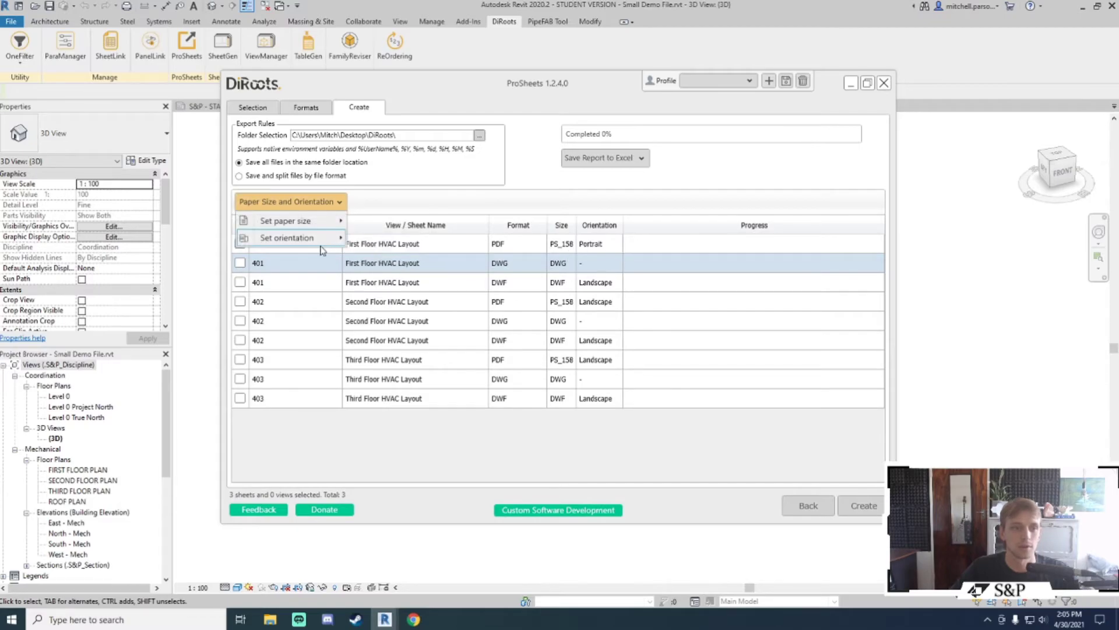
mouse_move(303, 237)
click(386, 248)
click(240, 243)
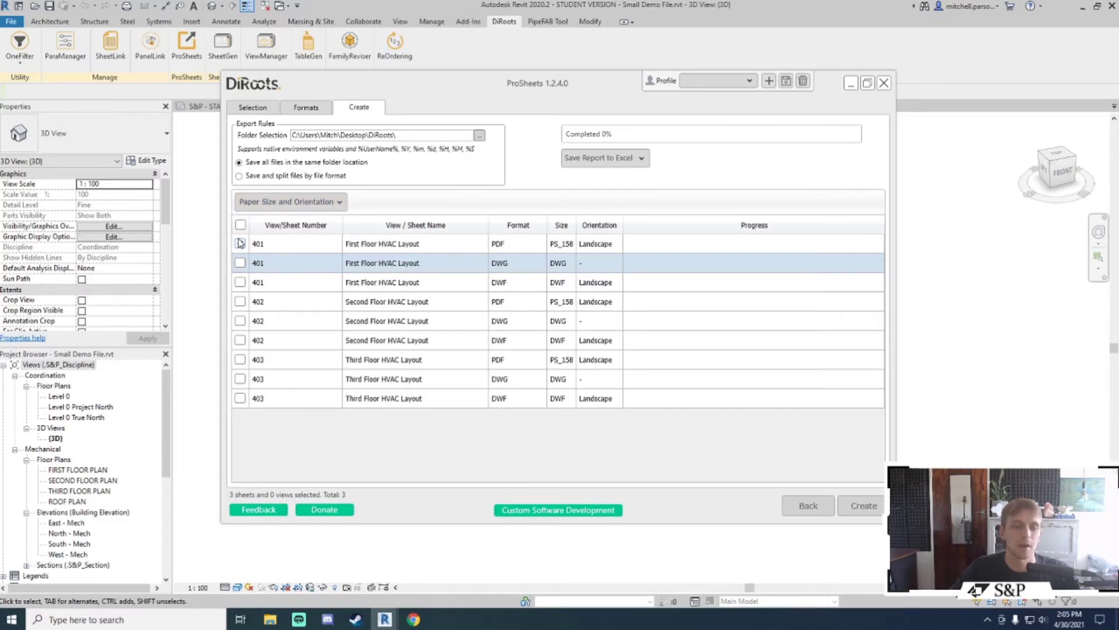
click(240, 244)
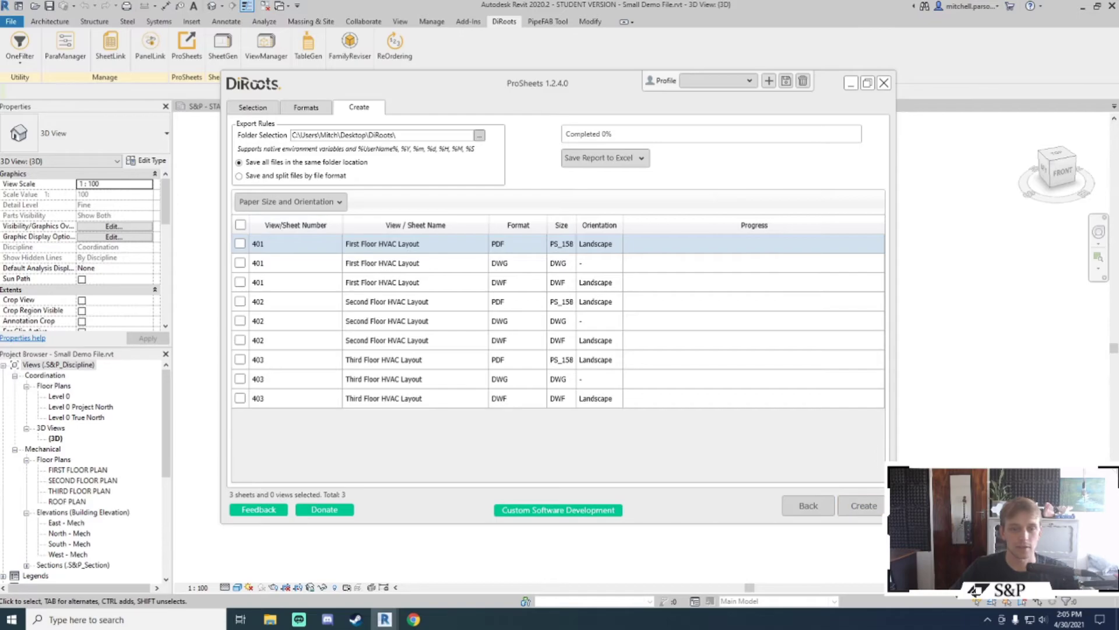
Run the export of all nine sheet files for sheets 401–403 to completion.
click(857, 507)
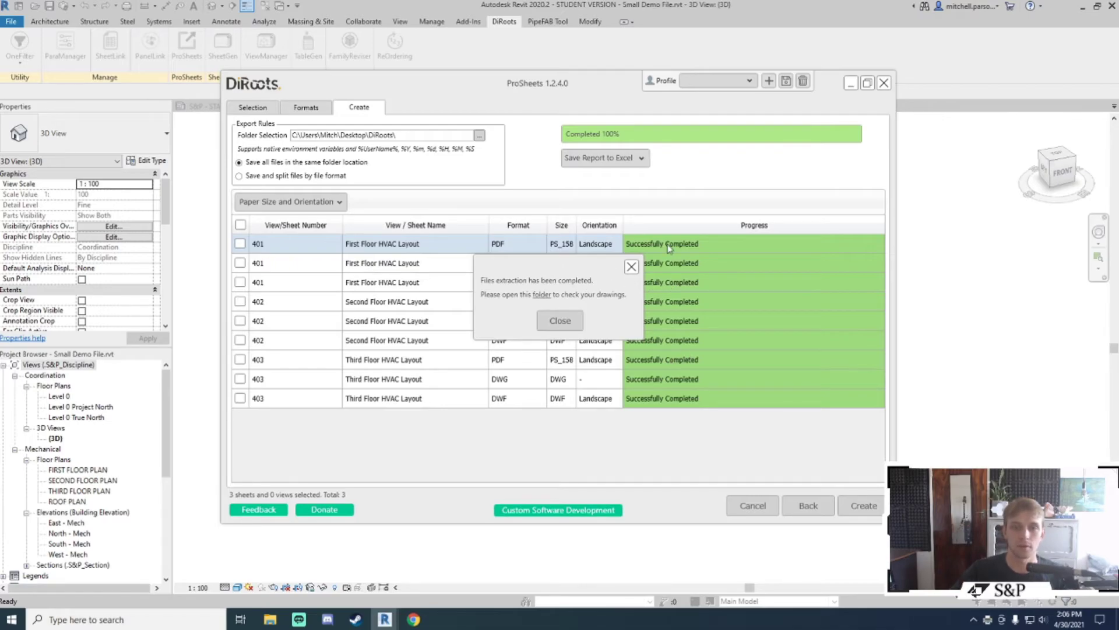
Open the export folder, preview the first floor PDF, then open ProSheets Report.xlsx.
click(542, 295)
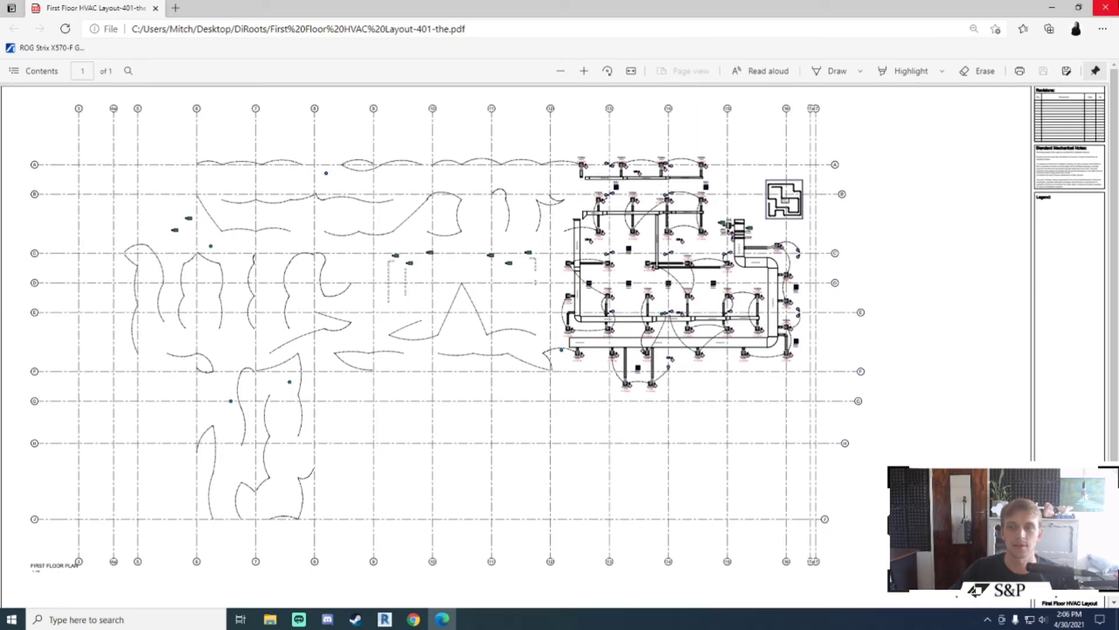
click(1105, 8)
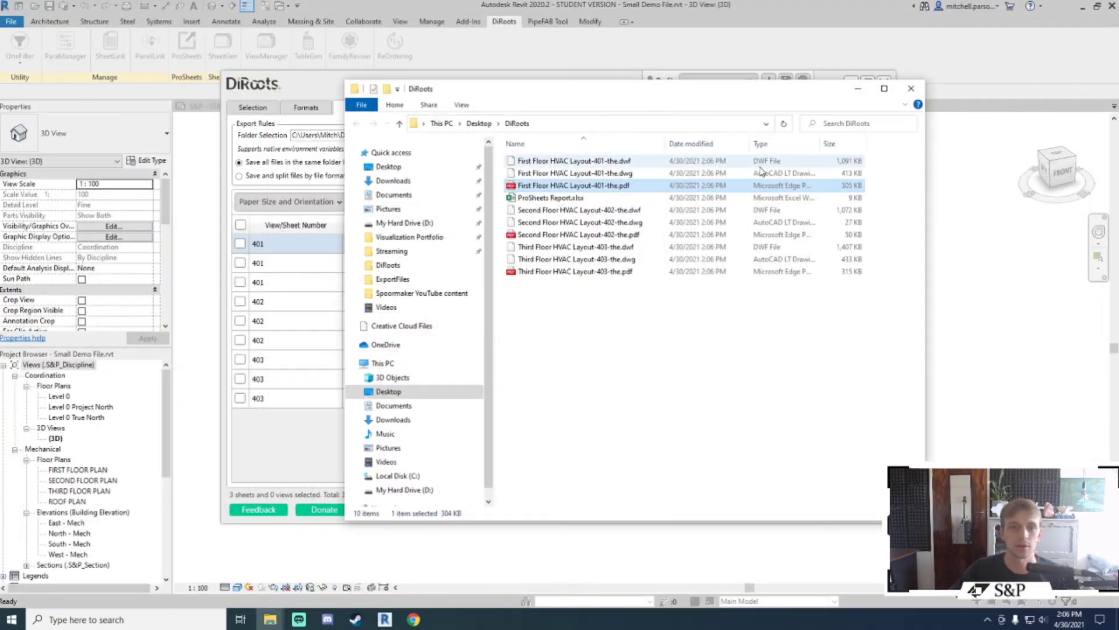
double_click(552, 198)
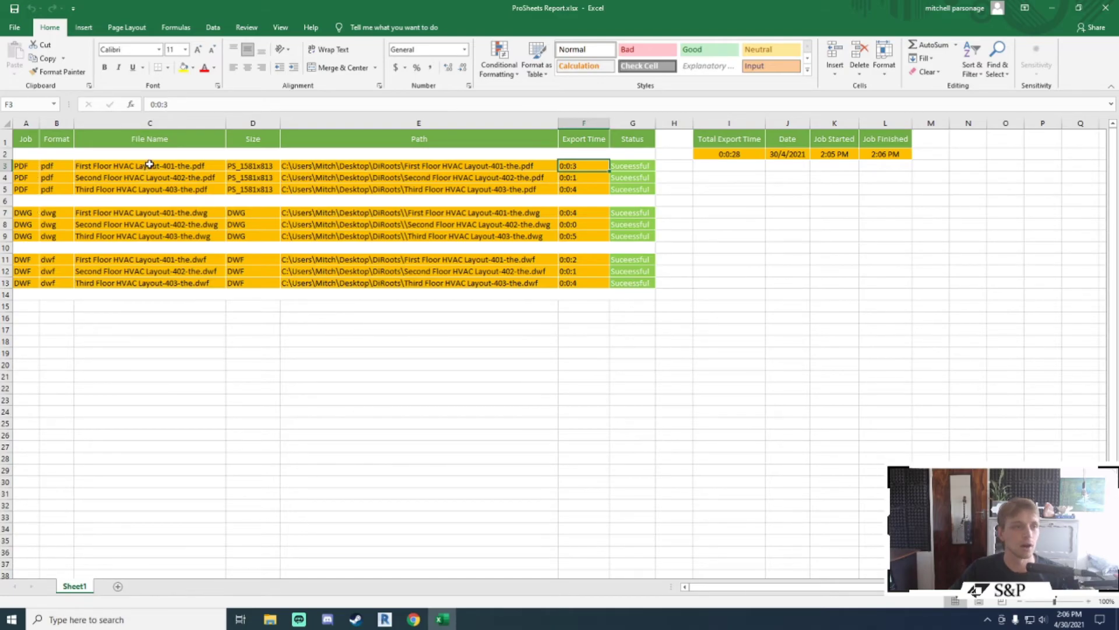
Review the report's export rows, date and job start/finish times, then close Excel.
drag(148, 165, 175, 274)
drag(253, 424, 252, 410)
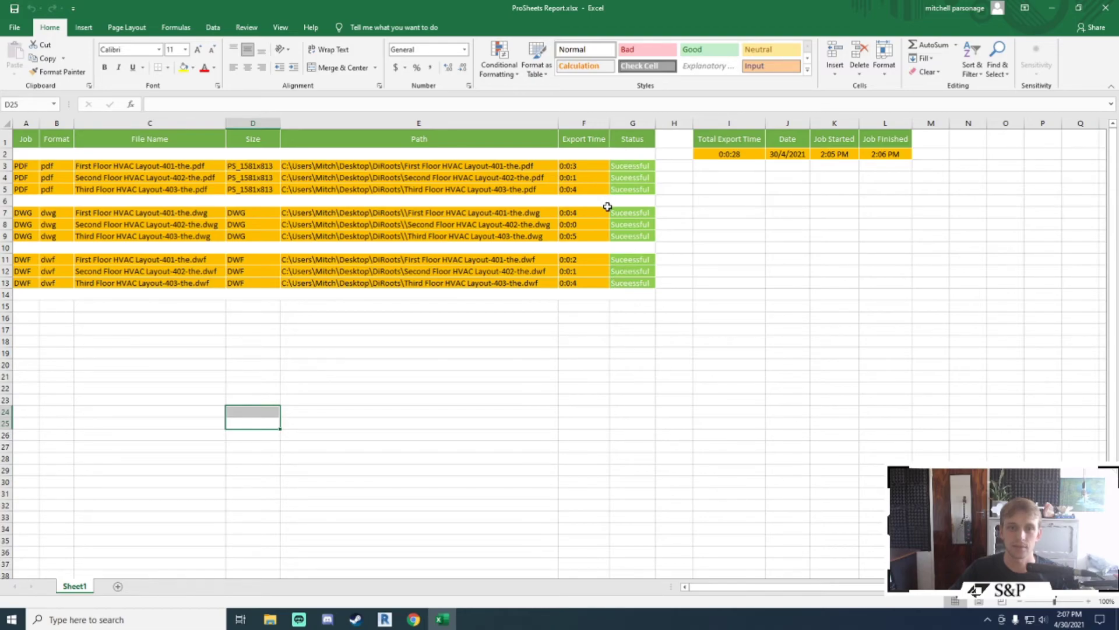
click(757, 238)
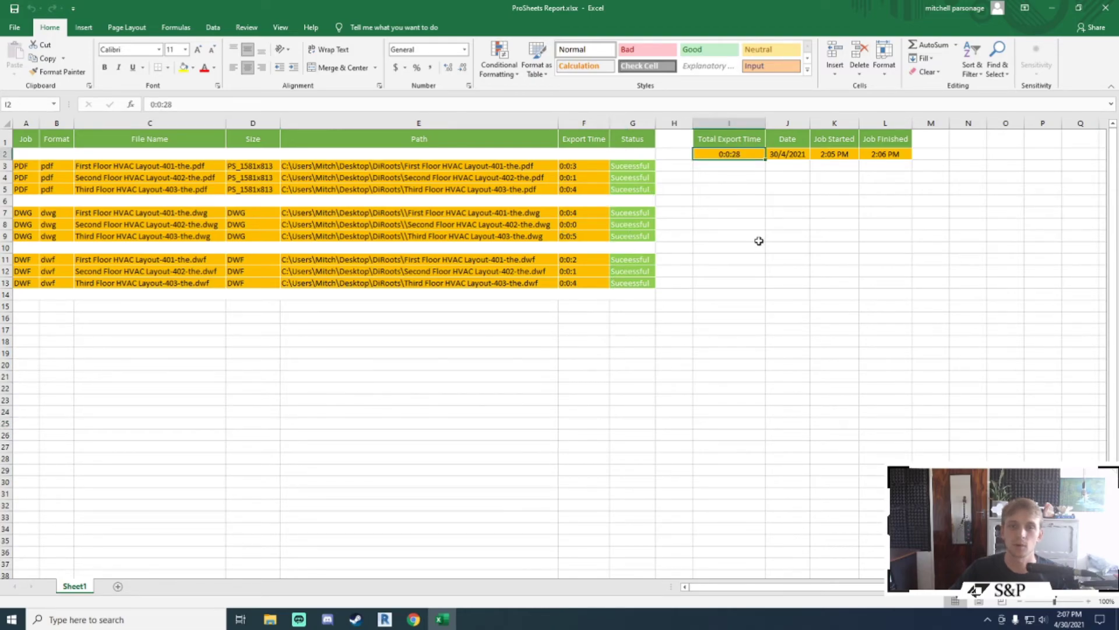
click(787, 165)
click(834, 153)
click(884, 152)
click(927, 235)
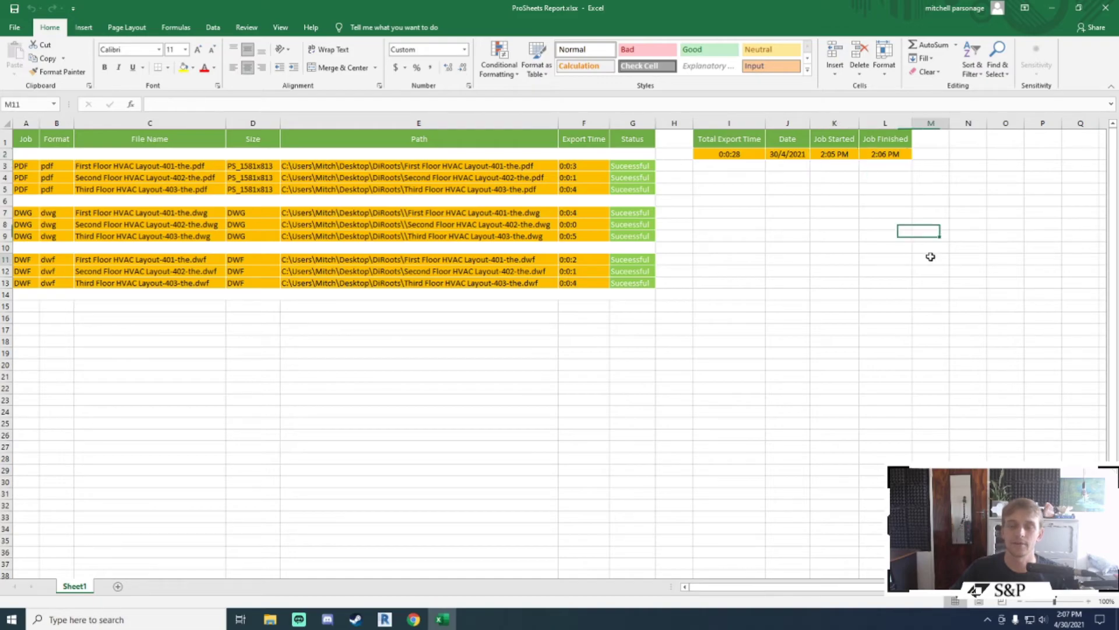
click(930, 259)
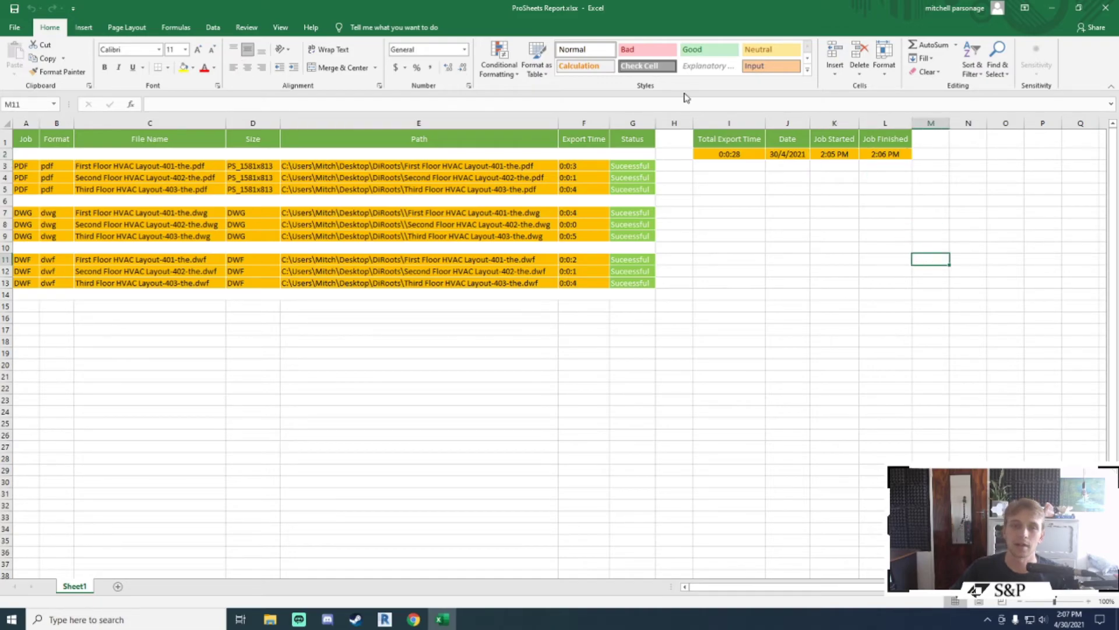
click(1105, 10)
click(629, 402)
Delete the ten exported files and close the folder, completion message and ProSheets window.
drag(739, 365, 565, 144)
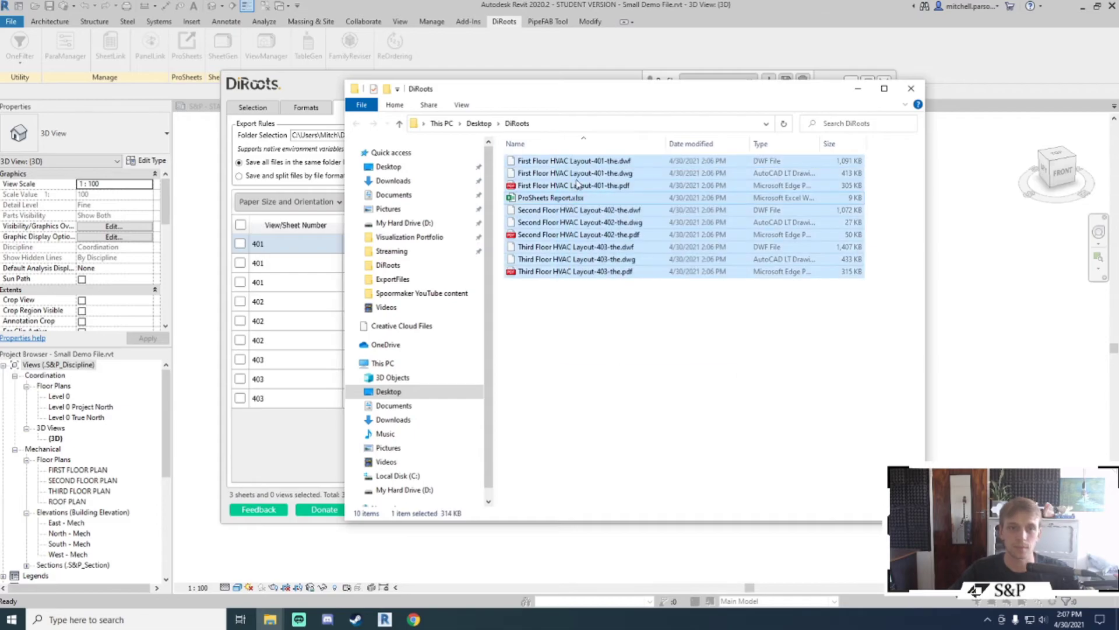
key(Delete)
click(912, 91)
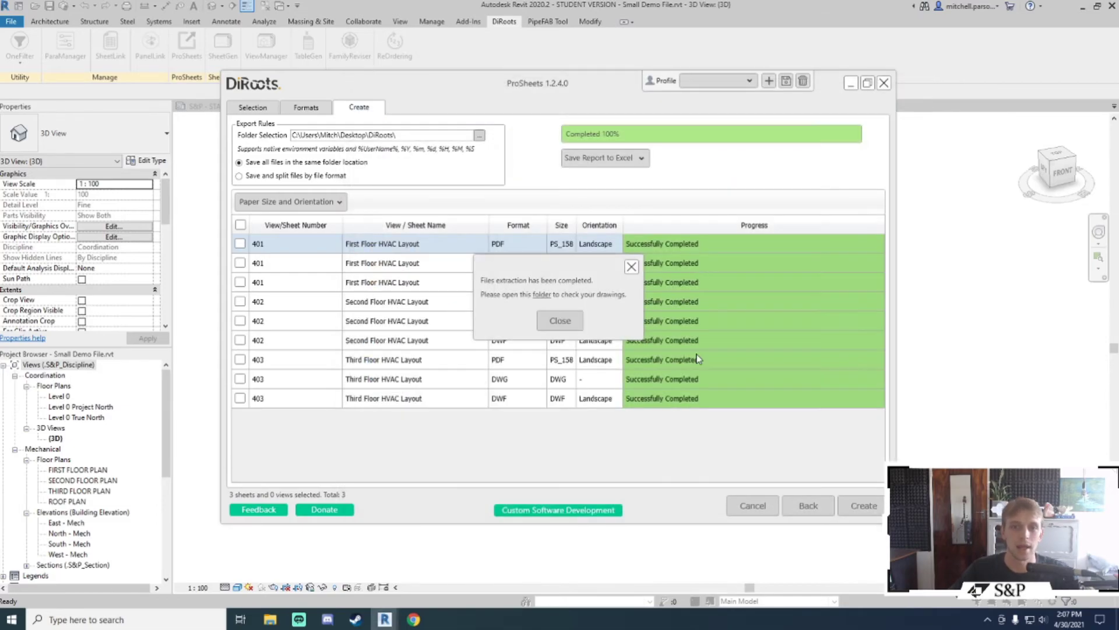
click(555, 320)
click(813, 509)
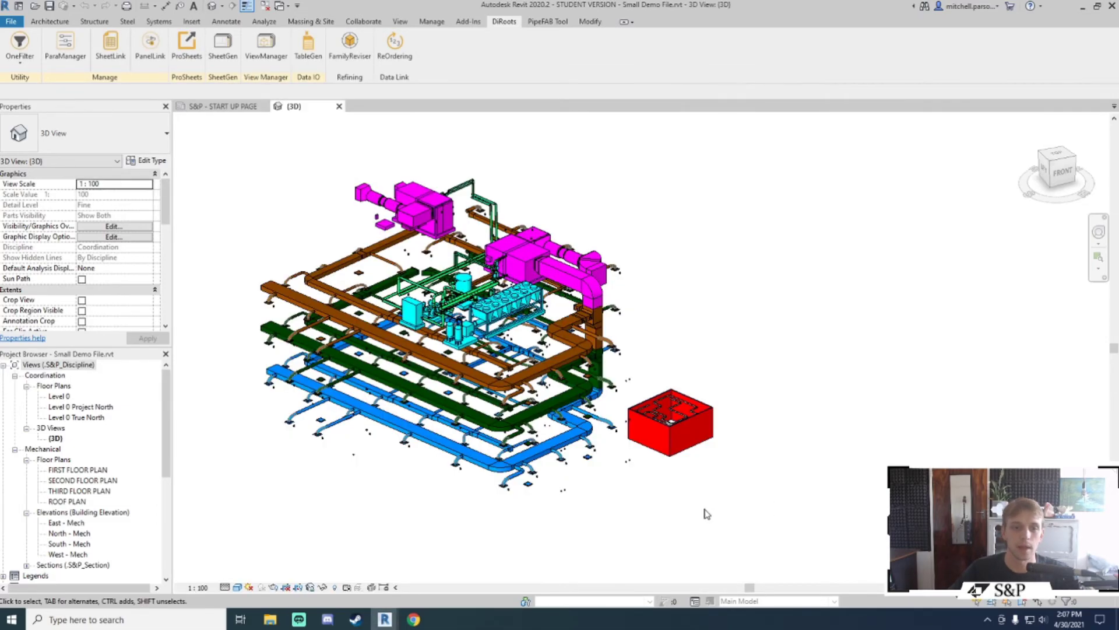
Reopen ProSheets, save files split by file format, and re-run the export.
mouse_move(385, 619)
click(455, 556)
click(823, 499)
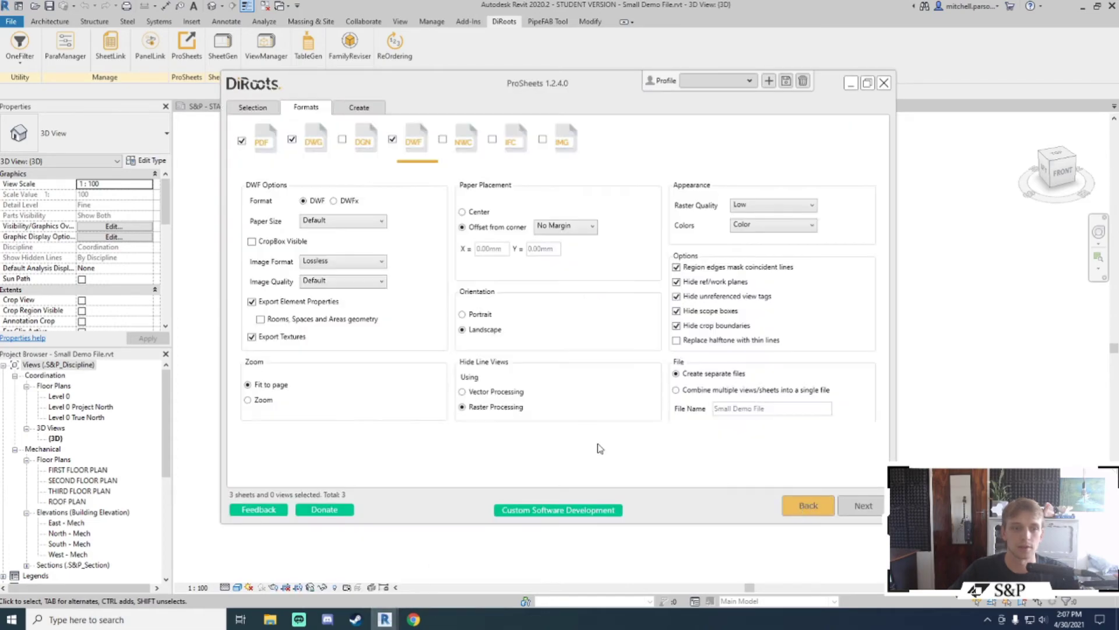
click(807, 500)
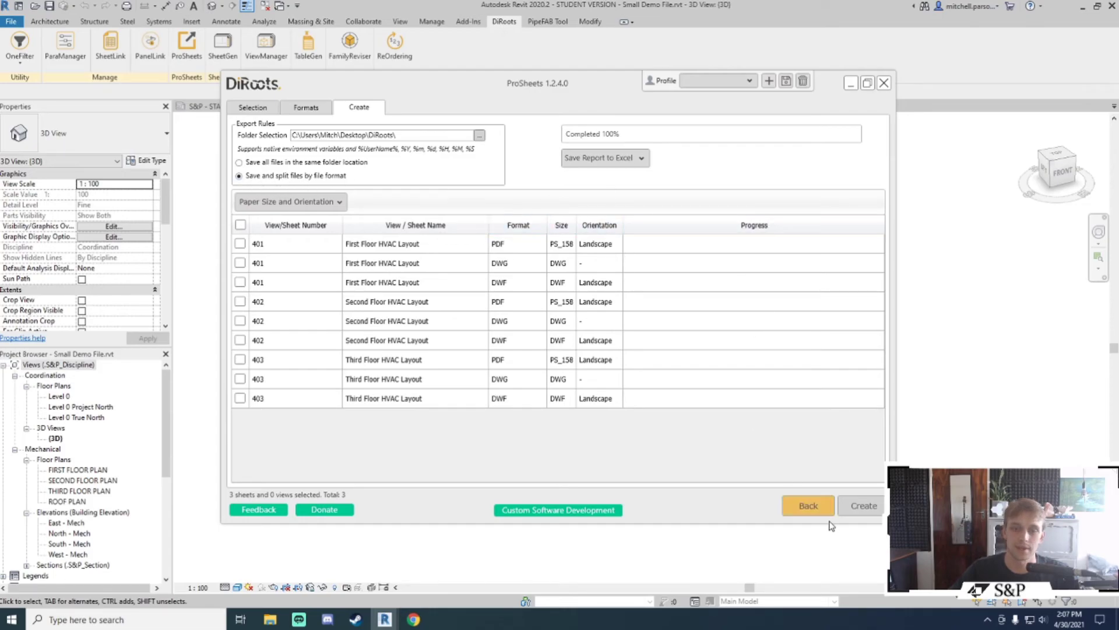
click(862, 509)
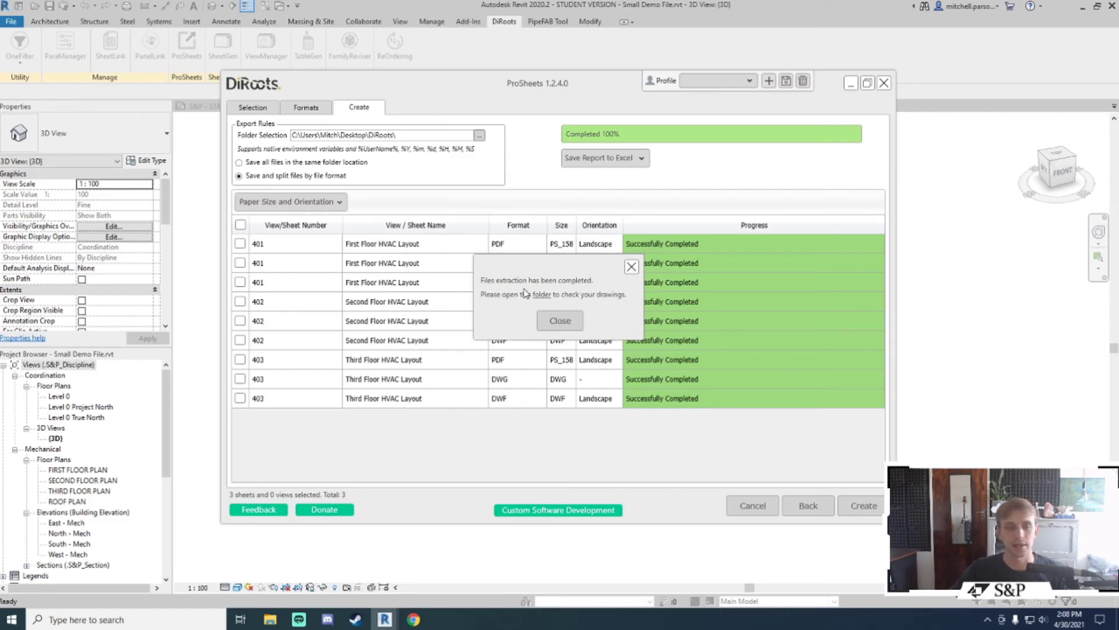
Check the DWF, DWG and PDF output folders each contain the three floor layout files.
click(543, 296)
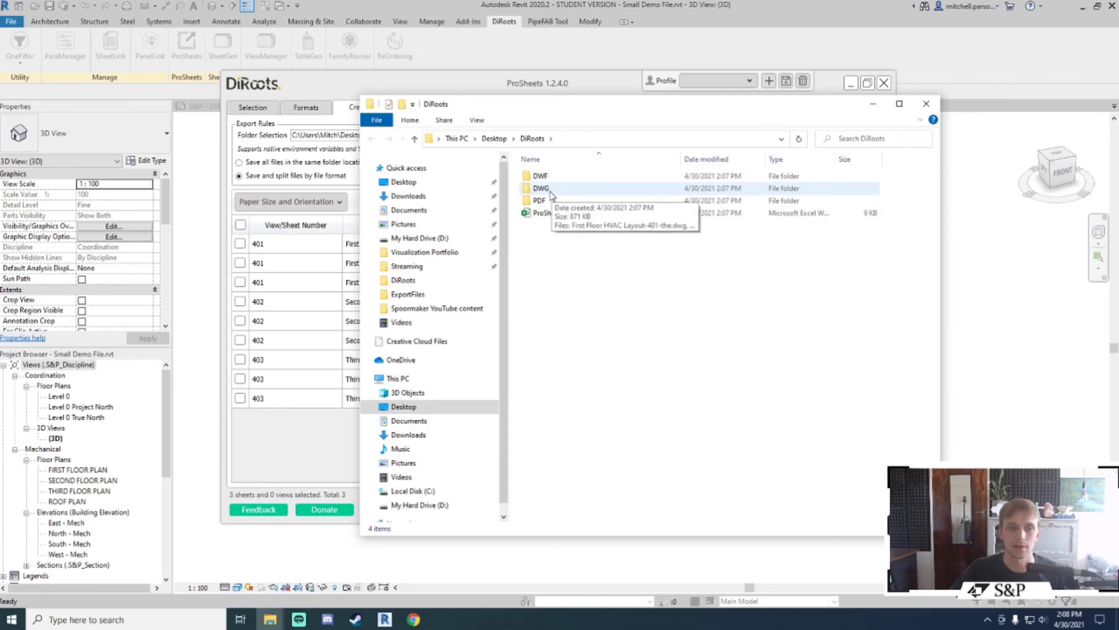
double_click(539, 175)
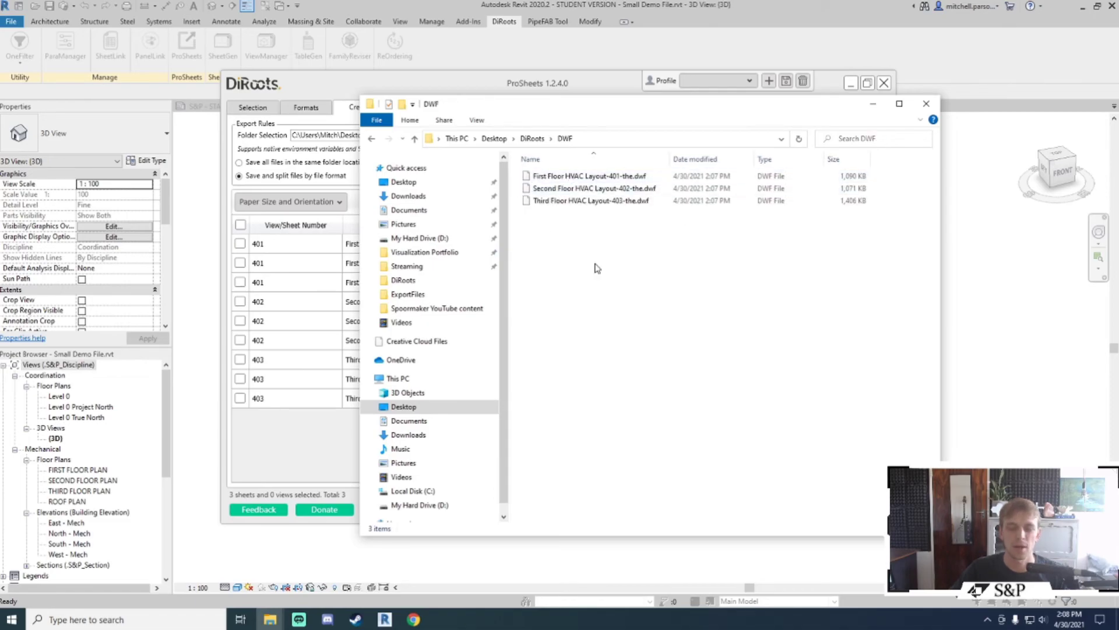
click(372, 139)
double_click(548, 189)
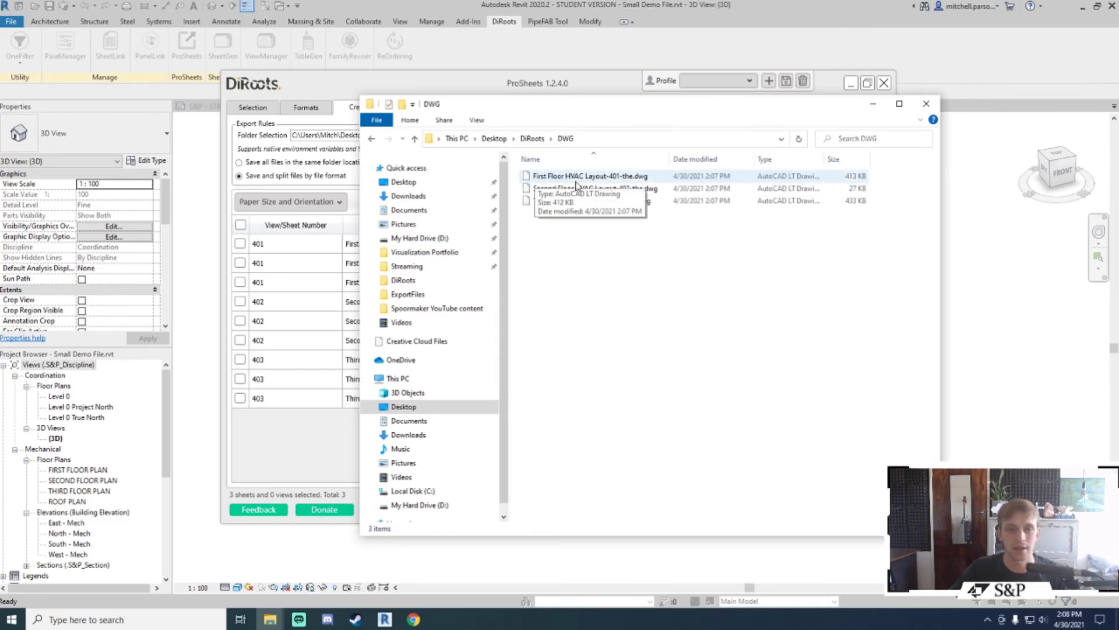
click(372, 139)
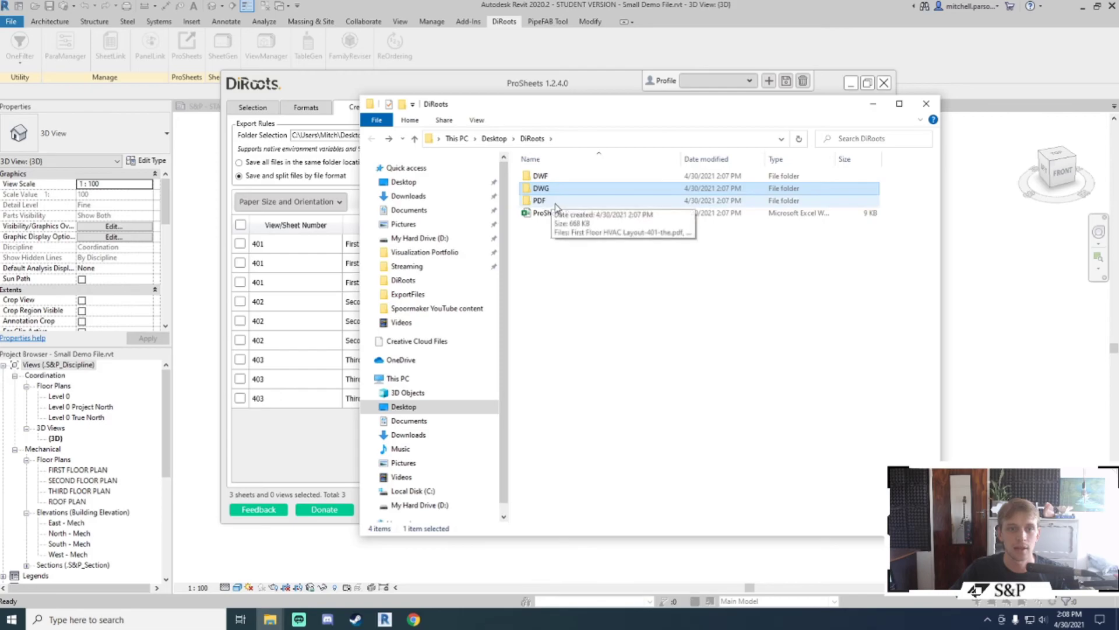
double_click(545, 188)
click(372, 139)
click(327, 117)
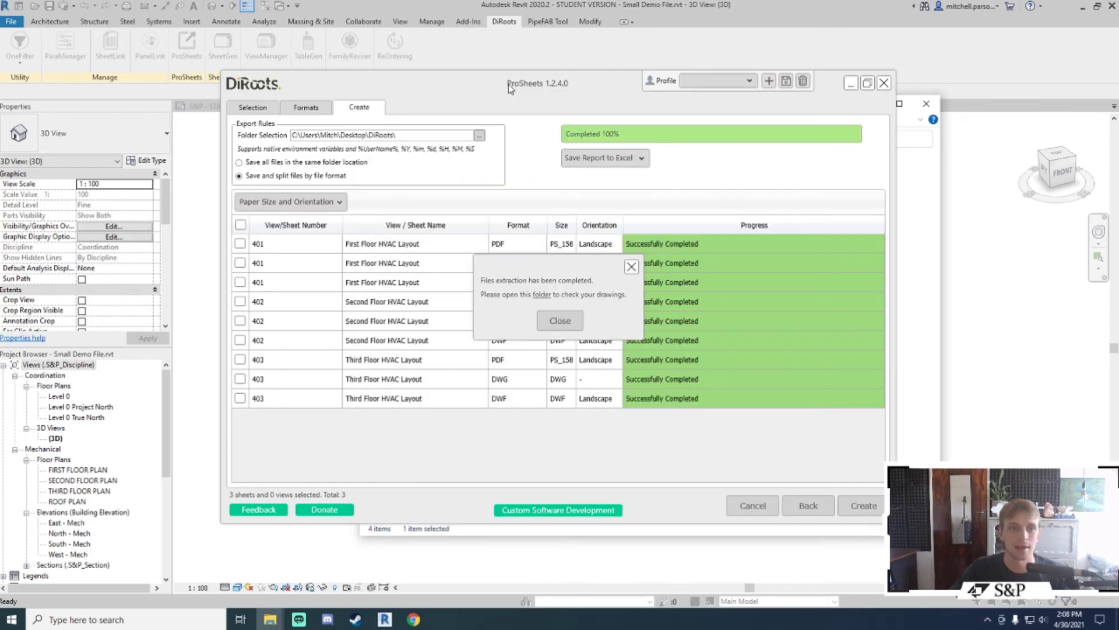
Dismiss the completion message and return to the Selection step with sheets 401–403 ticked.
click(560, 320)
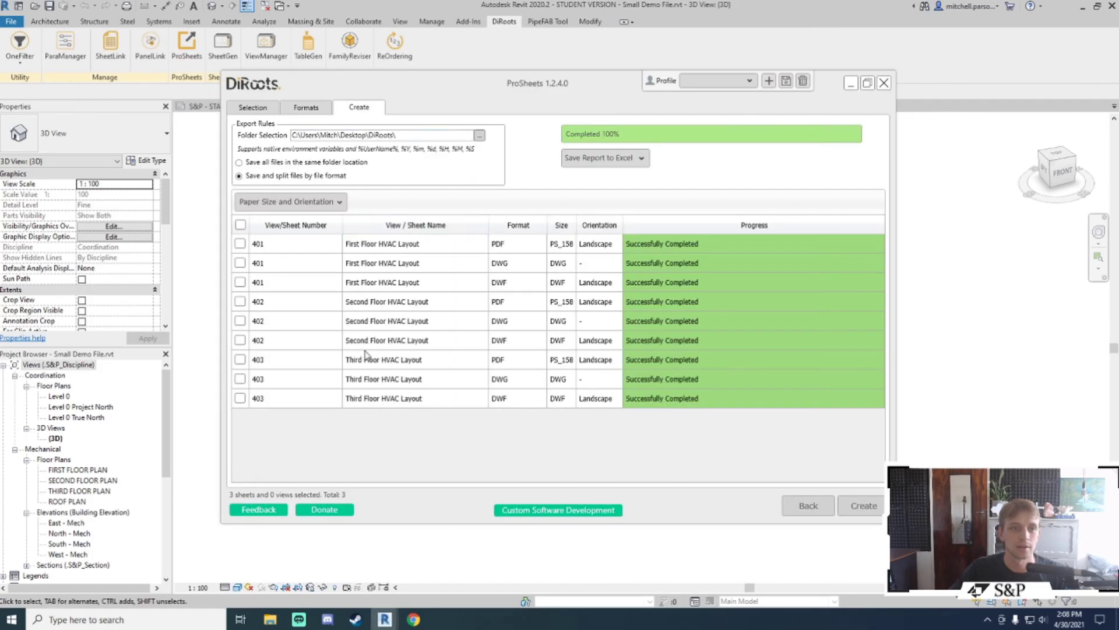
click(256, 107)
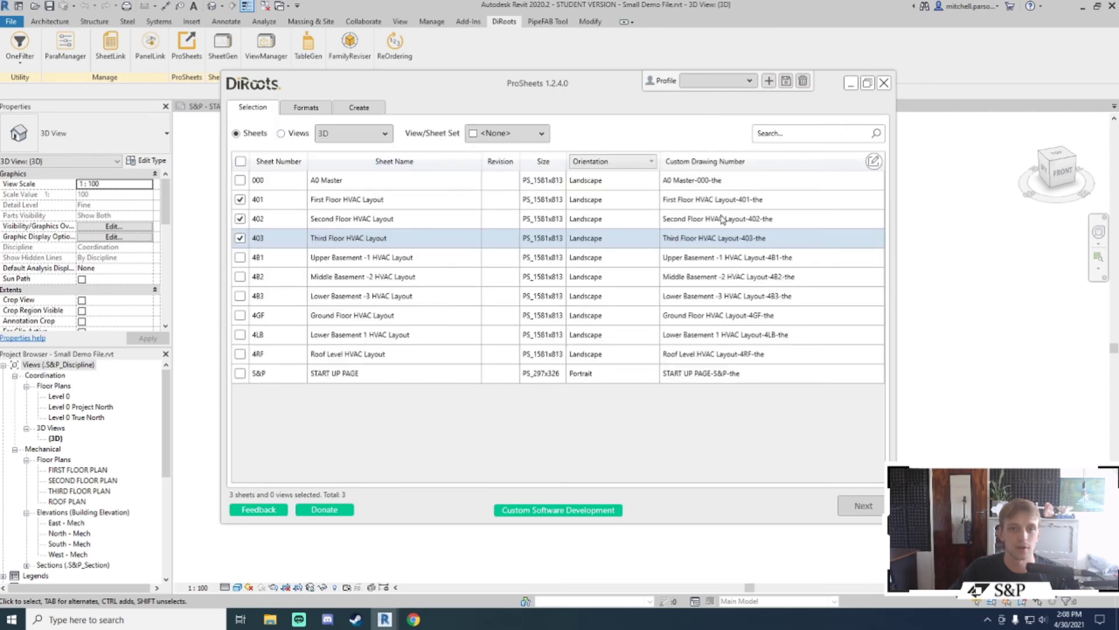